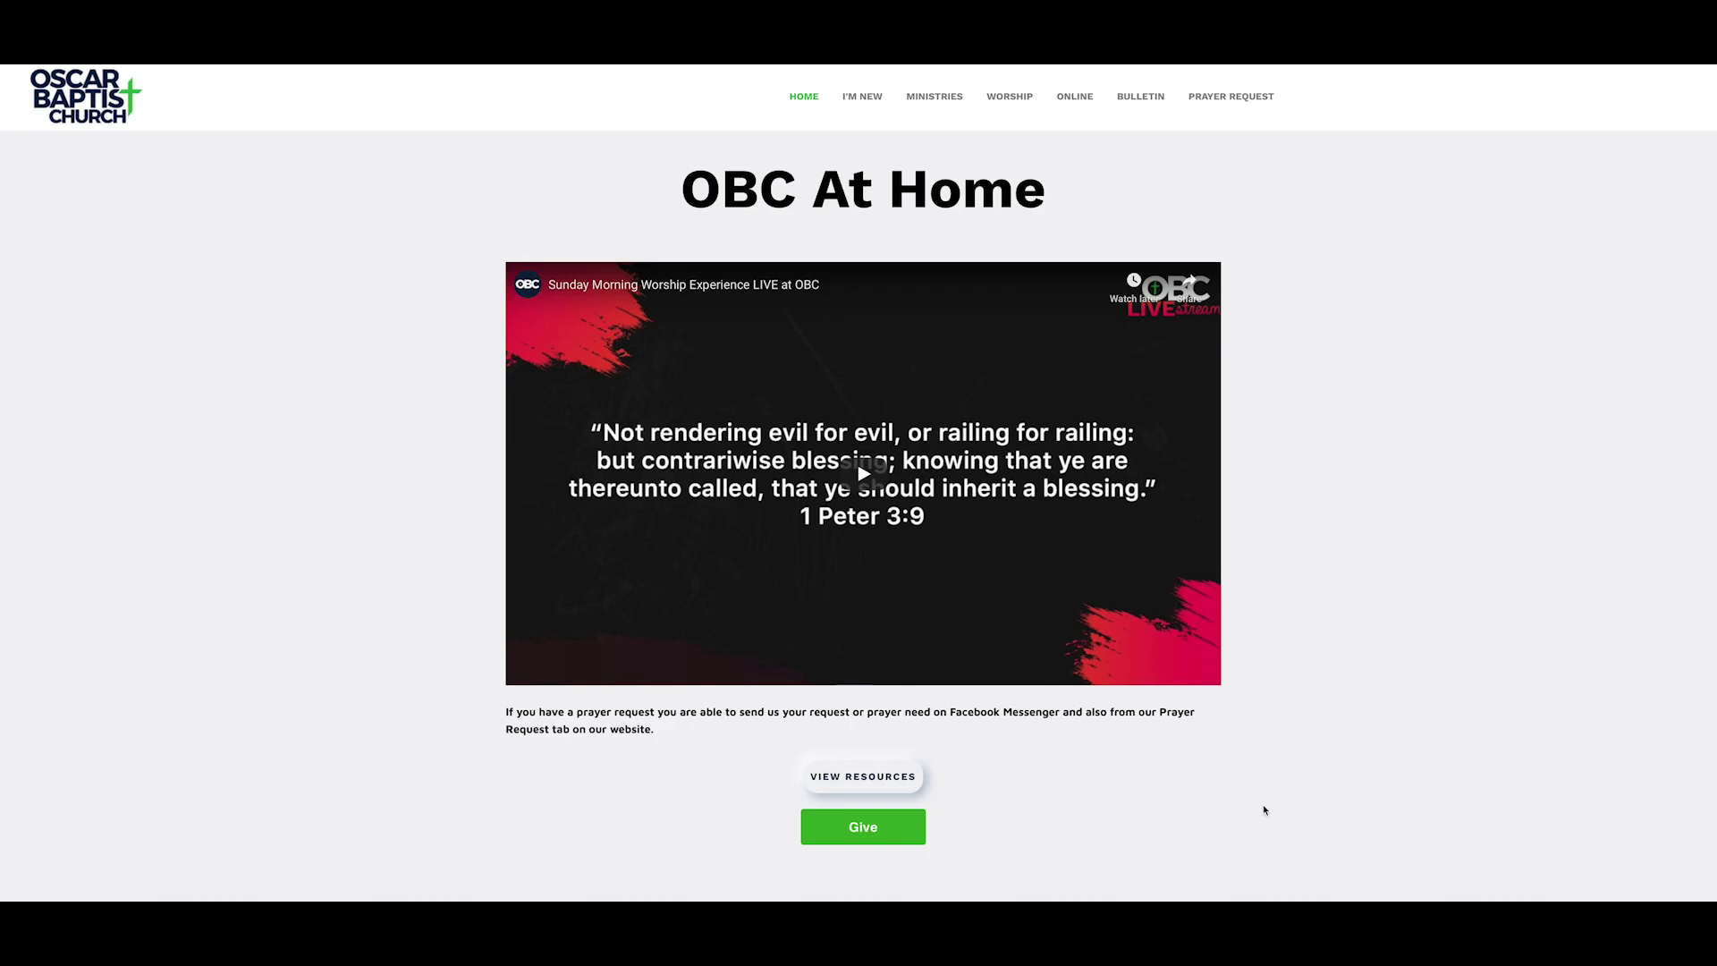
# Open the church's online giving form and direct the gift to the Tithe fund
pyautogui.scroll(-3, 1379, 763)
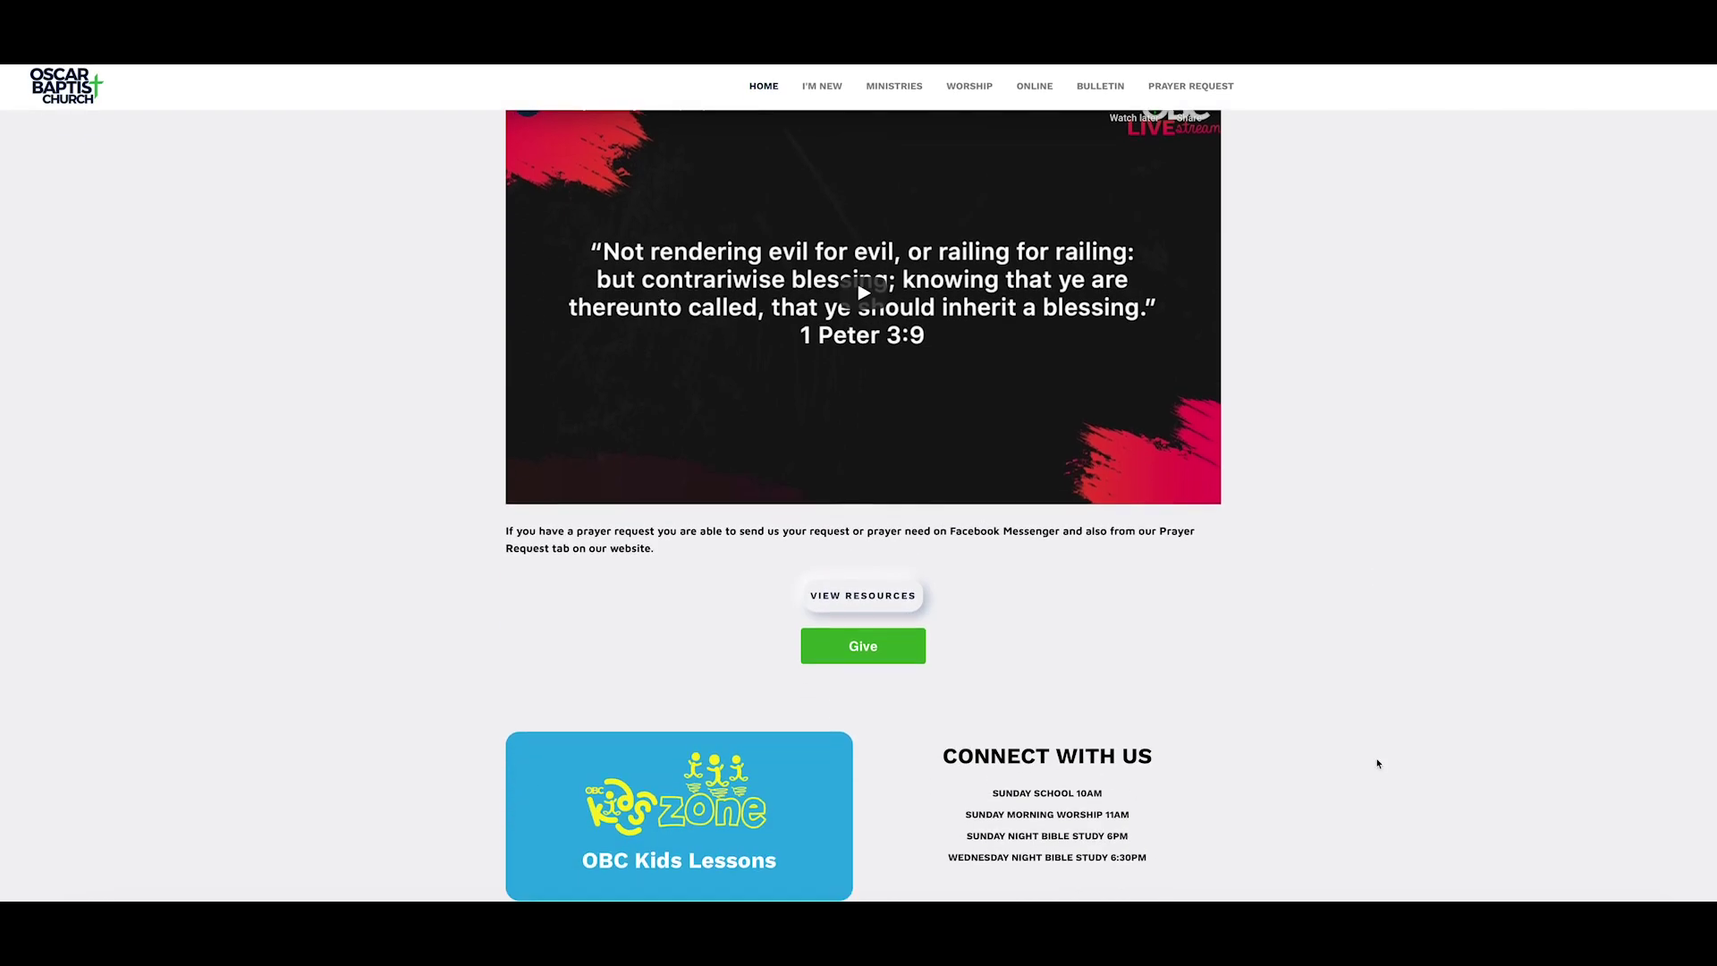
pyautogui.scroll(-1, 1378, 763)
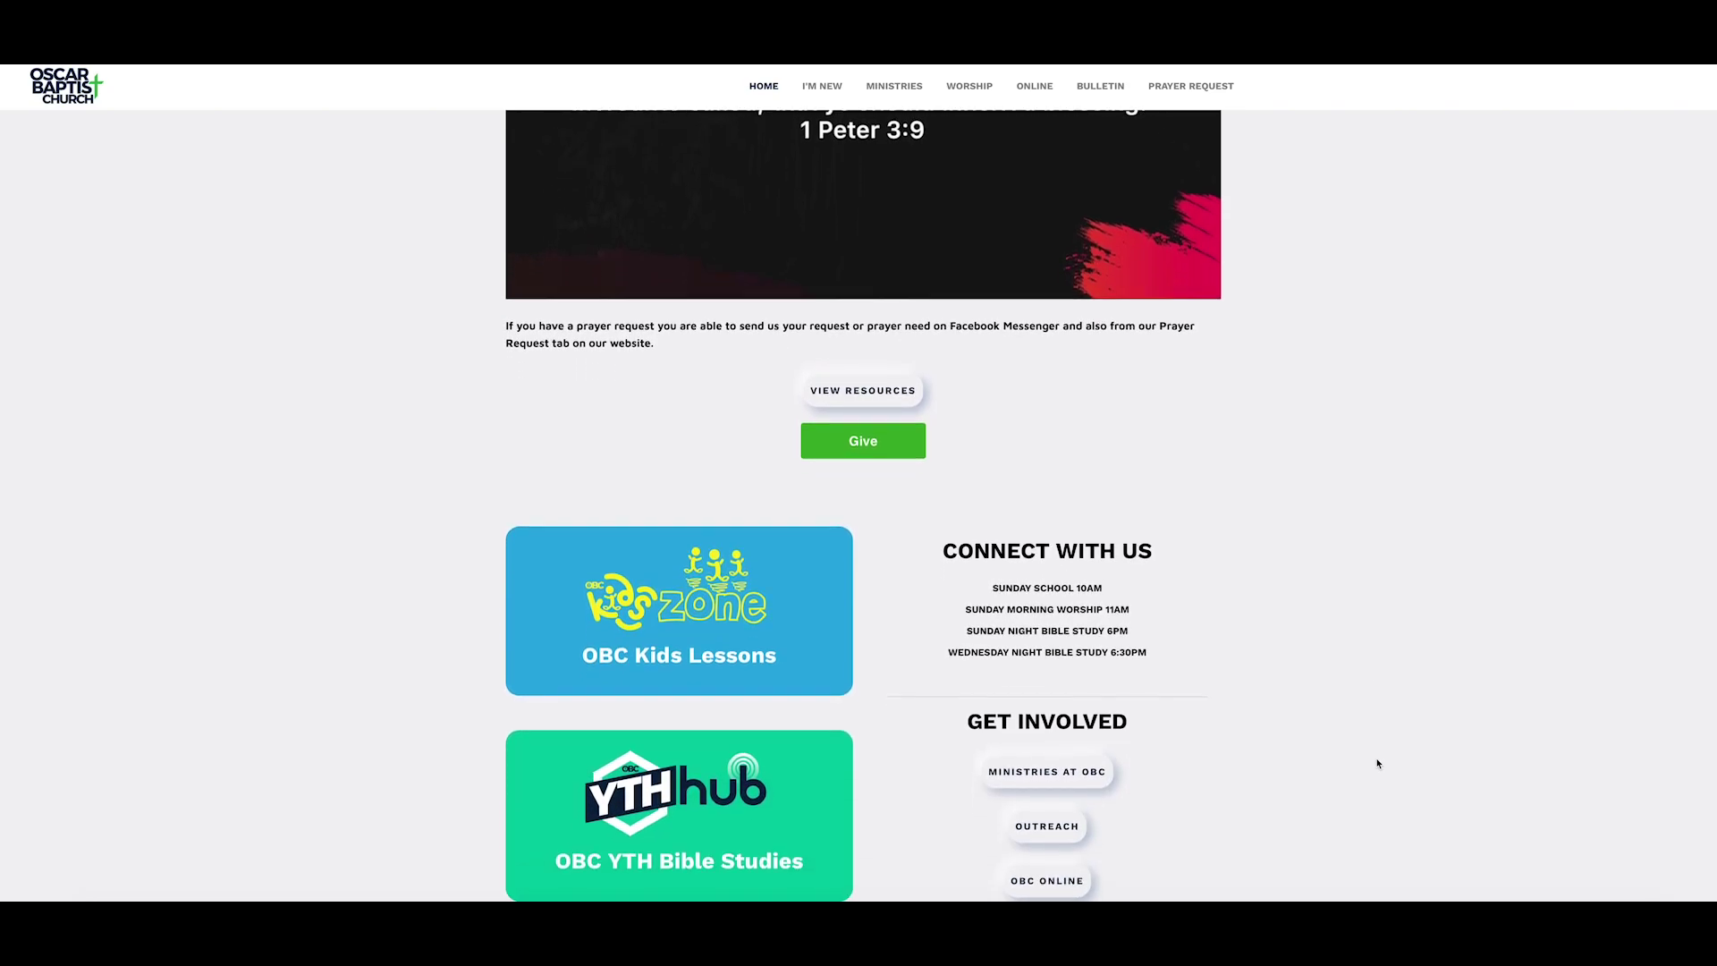
pyautogui.click(900, 453)
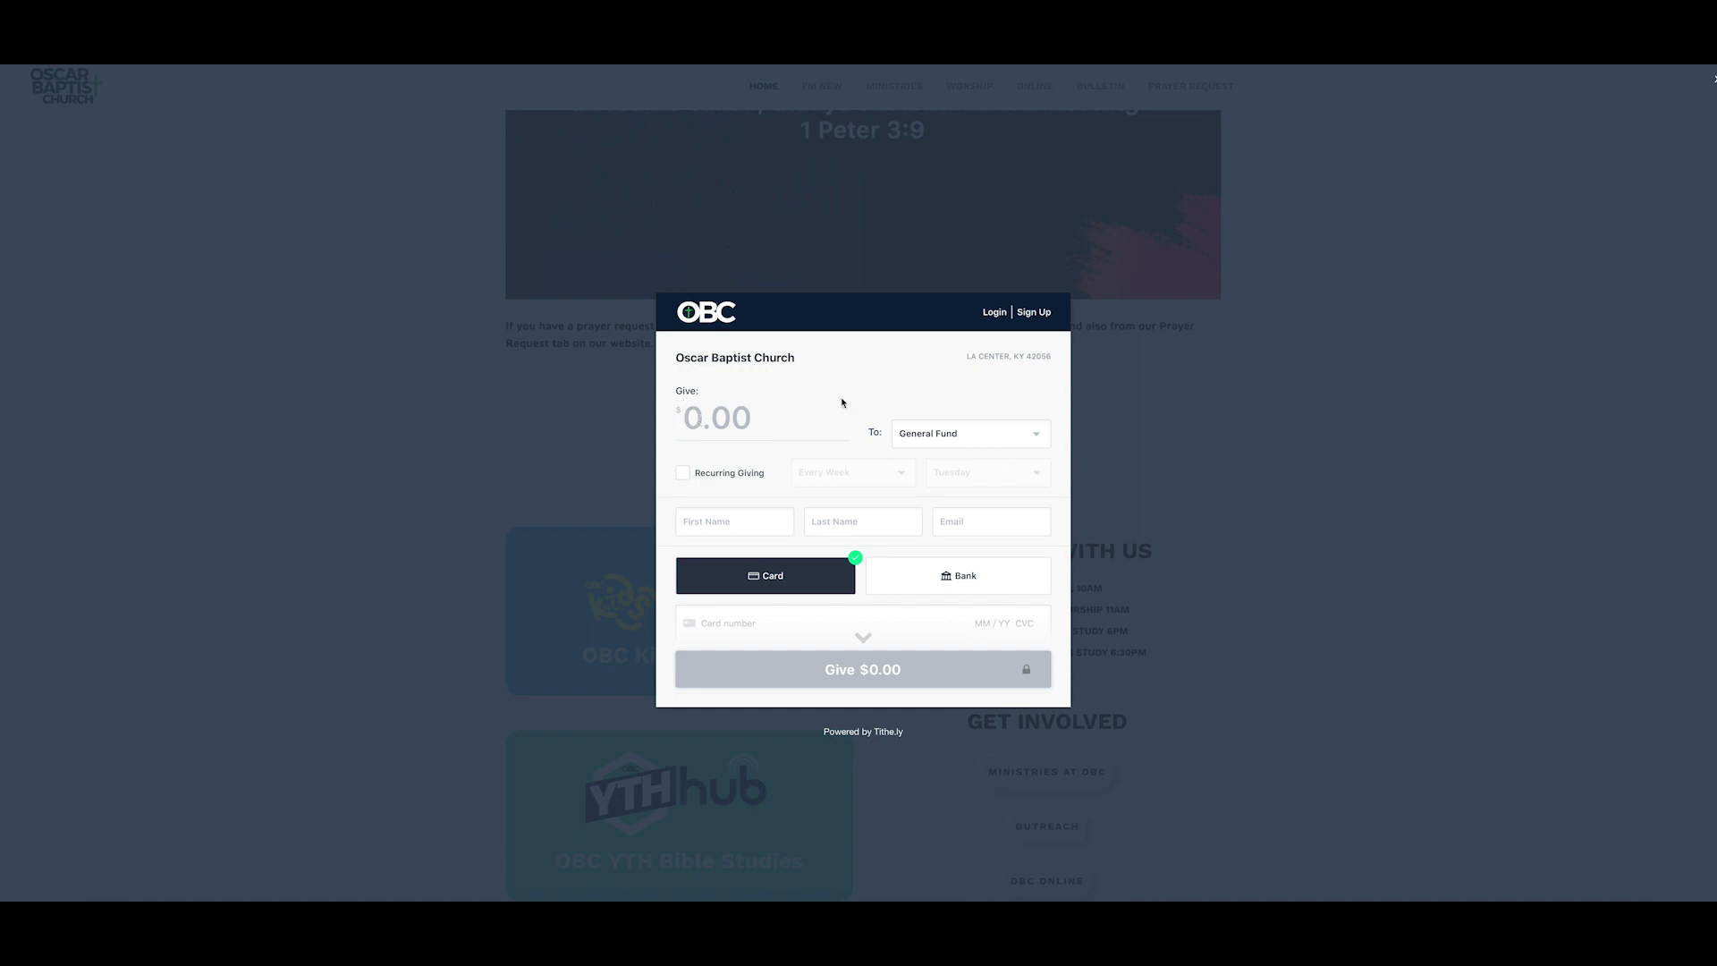
pyautogui.click(969, 435)
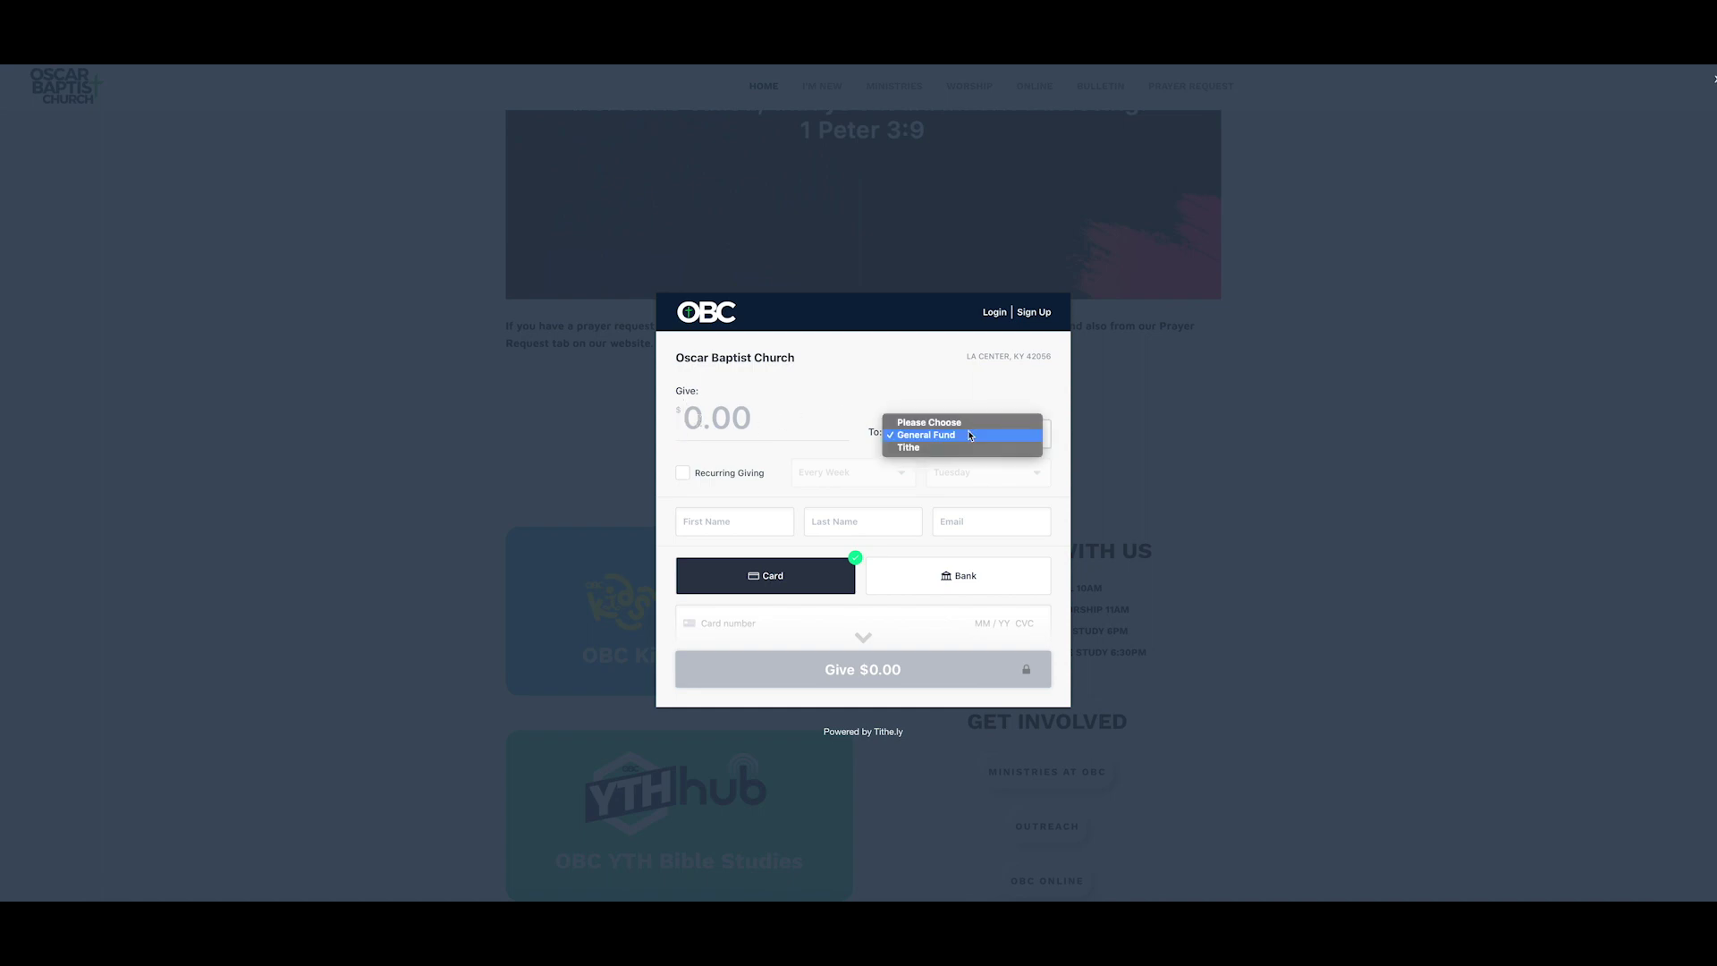
pyautogui.click(967, 447)
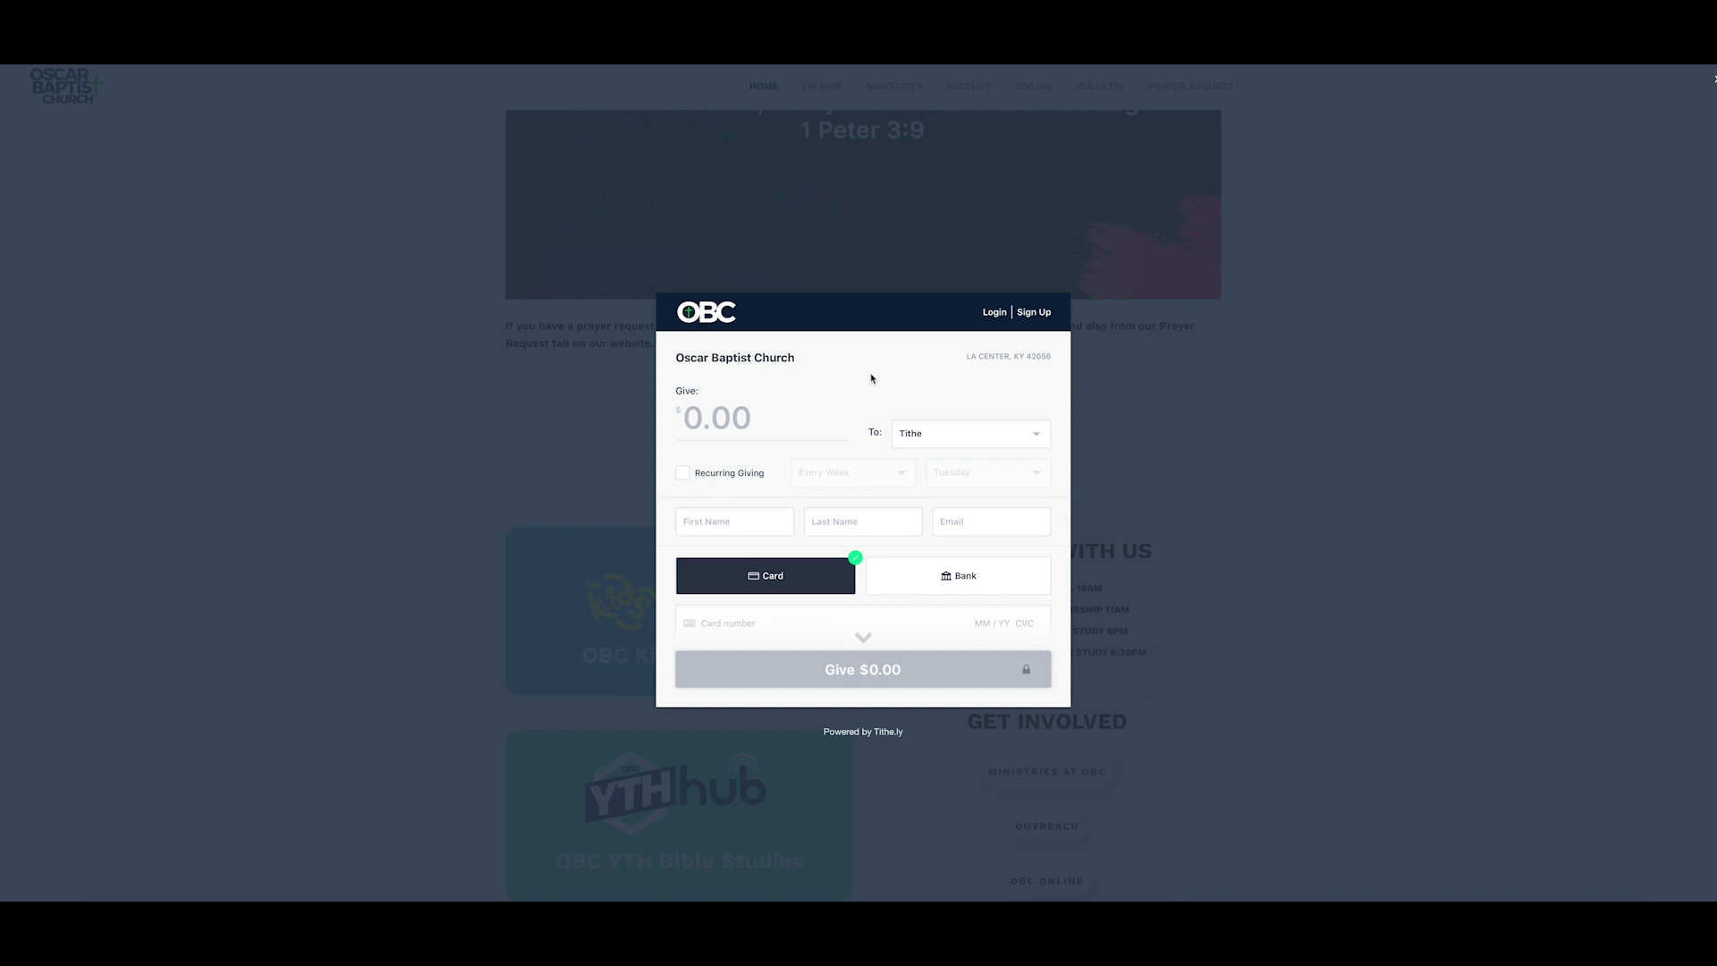
# Preview recurring giving as weekly on Tuesday, then switch recurring giving back off
pyautogui.click(684, 474)
pyautogui.click(884, 483)
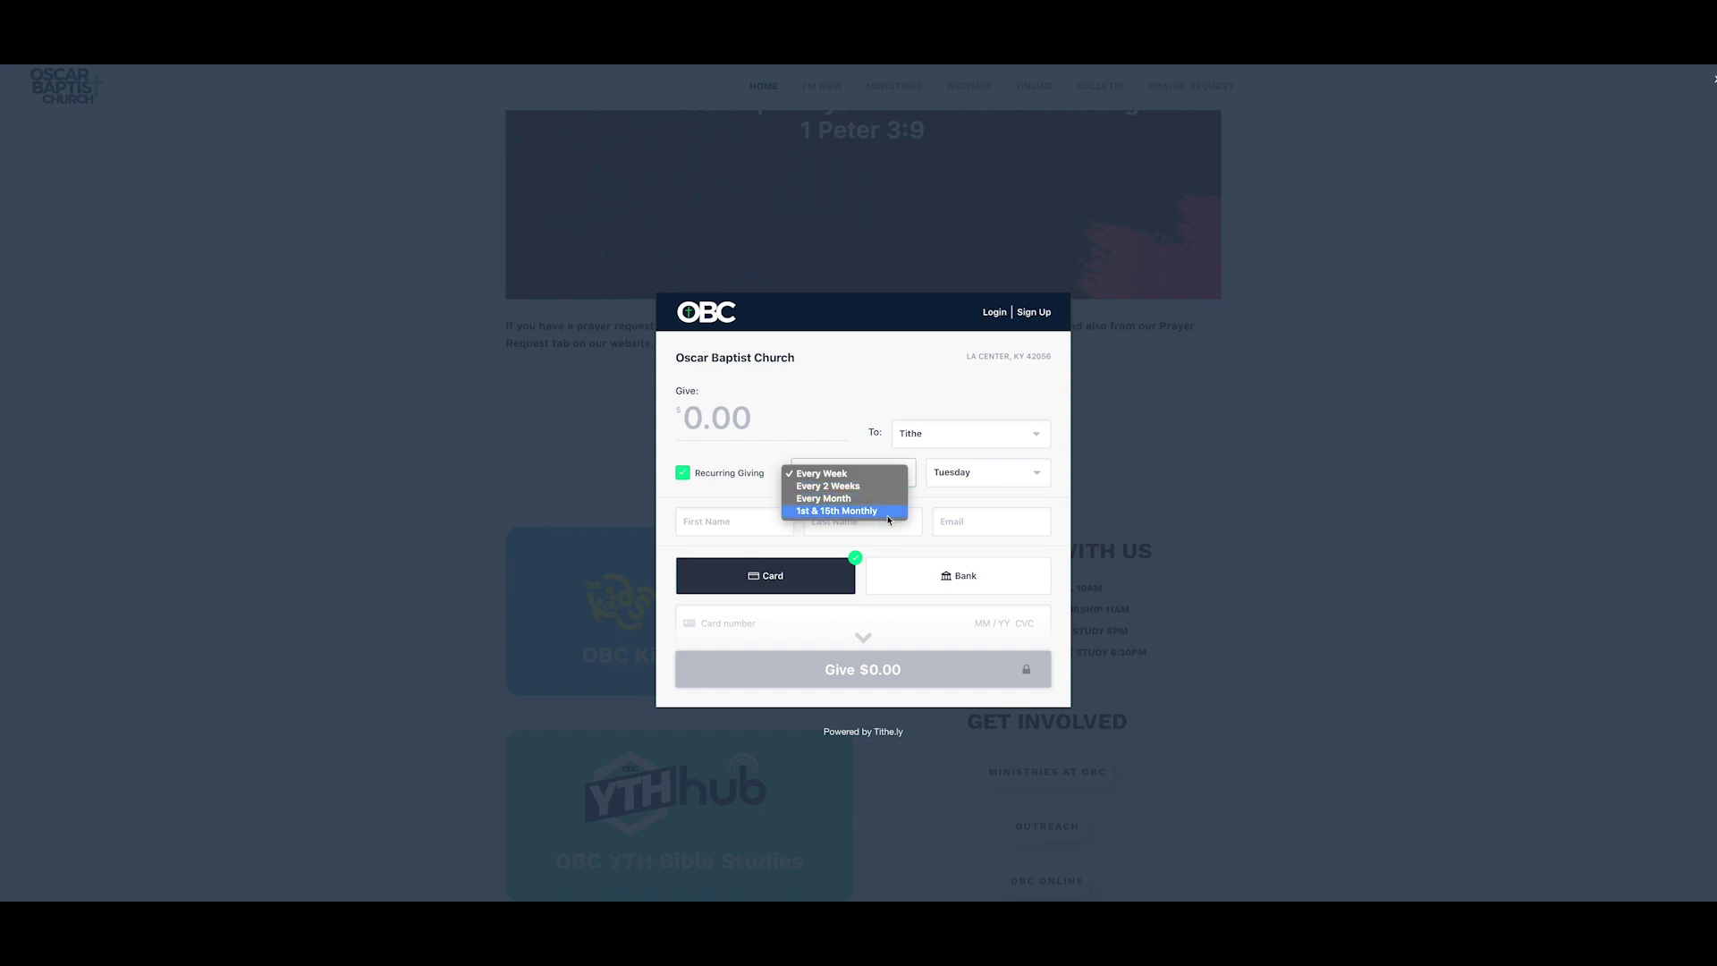
pyautogui.click(885, 474)
pyautogui.click(964, 479)
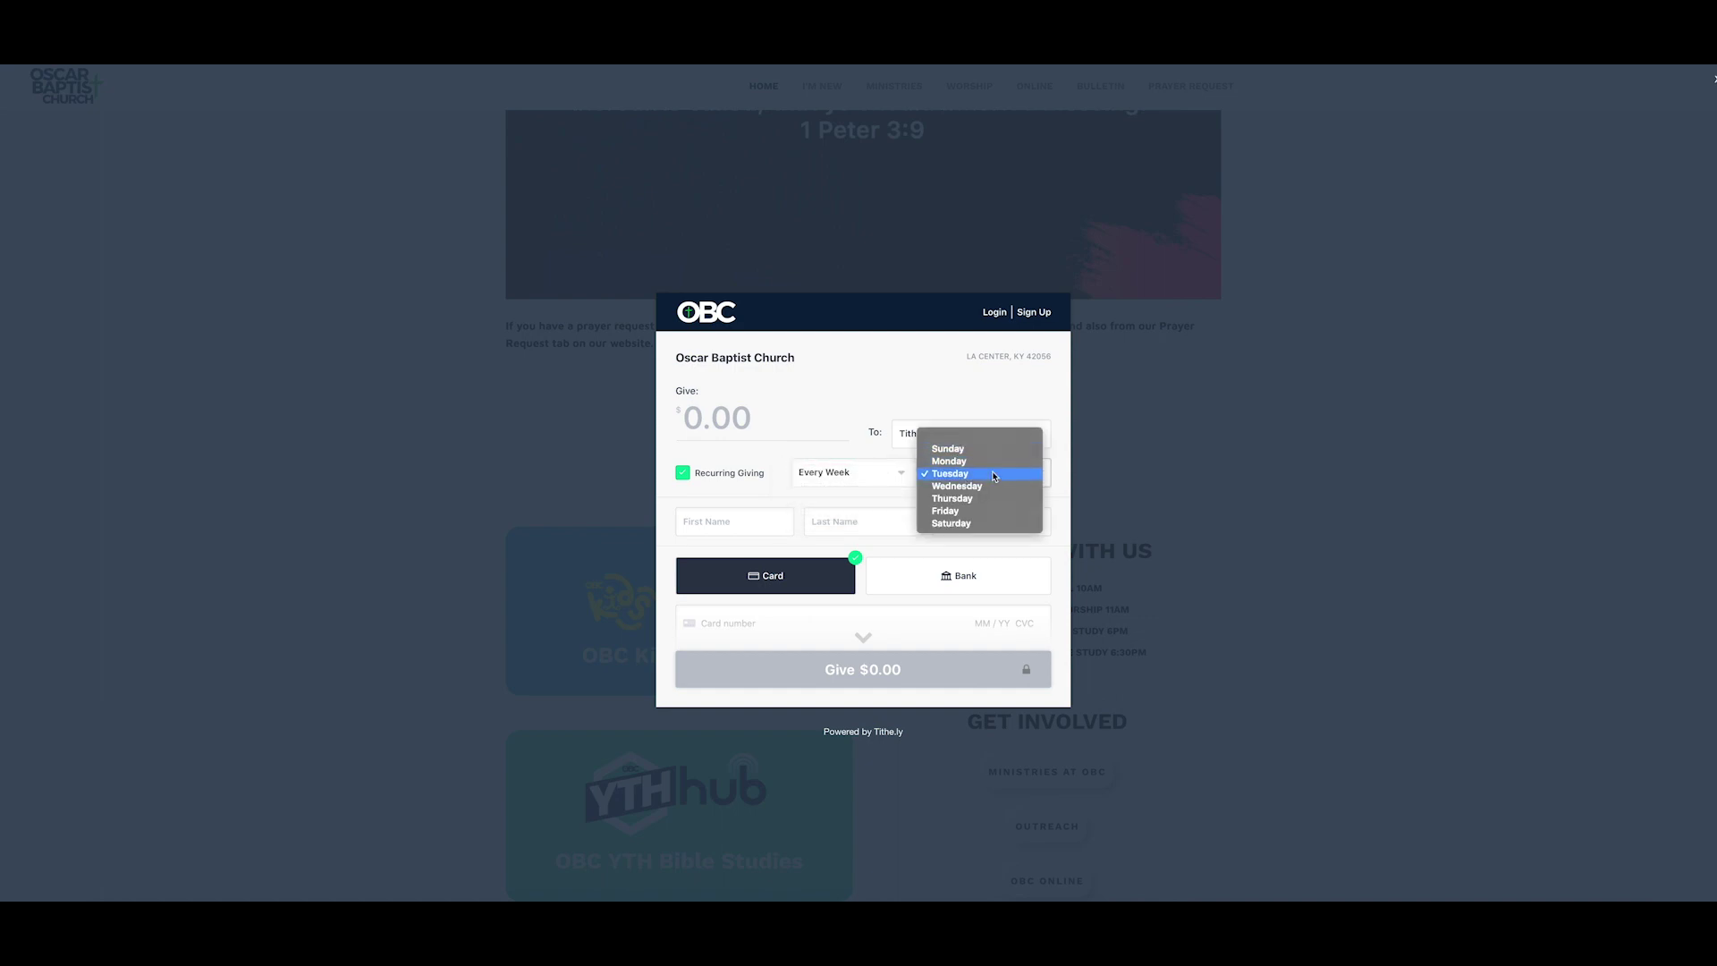
pyautogui.click(851, 432)
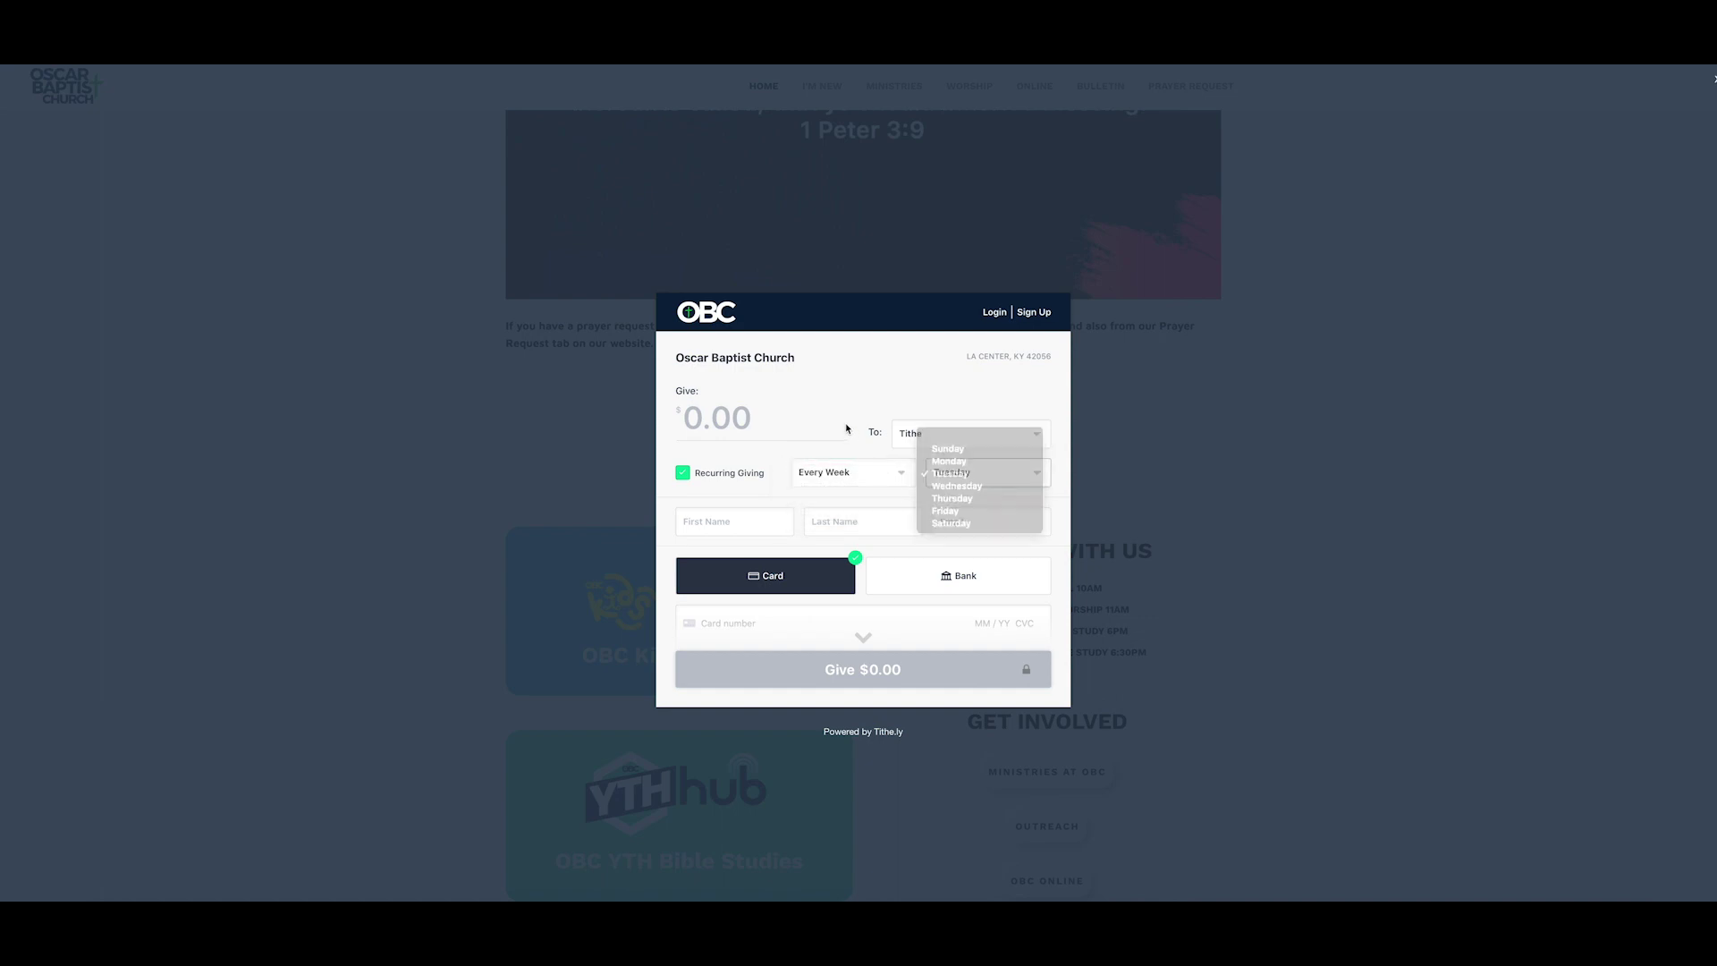
pyautogui.click(682, 474)
pyautogui.click(725, 520)
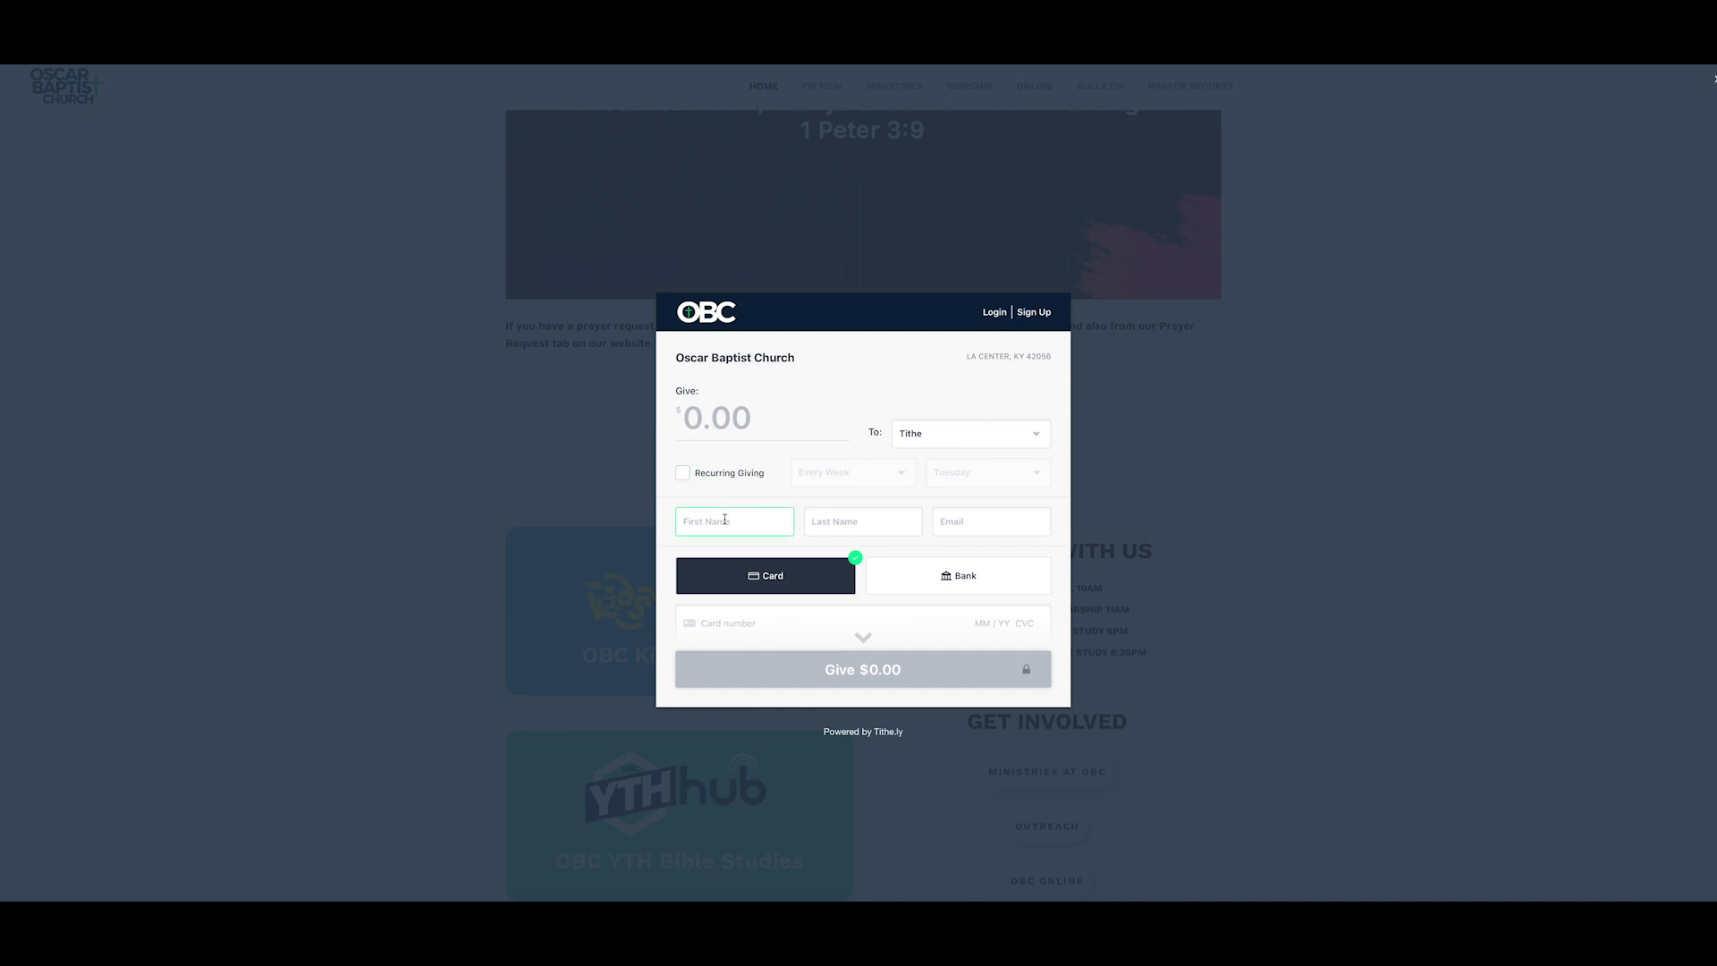
# Switch the payment method from card to Bank, keeping the Individual account type
pyautogui.click(839, 388)
pyautogui.scroll(-3, 839, 390)
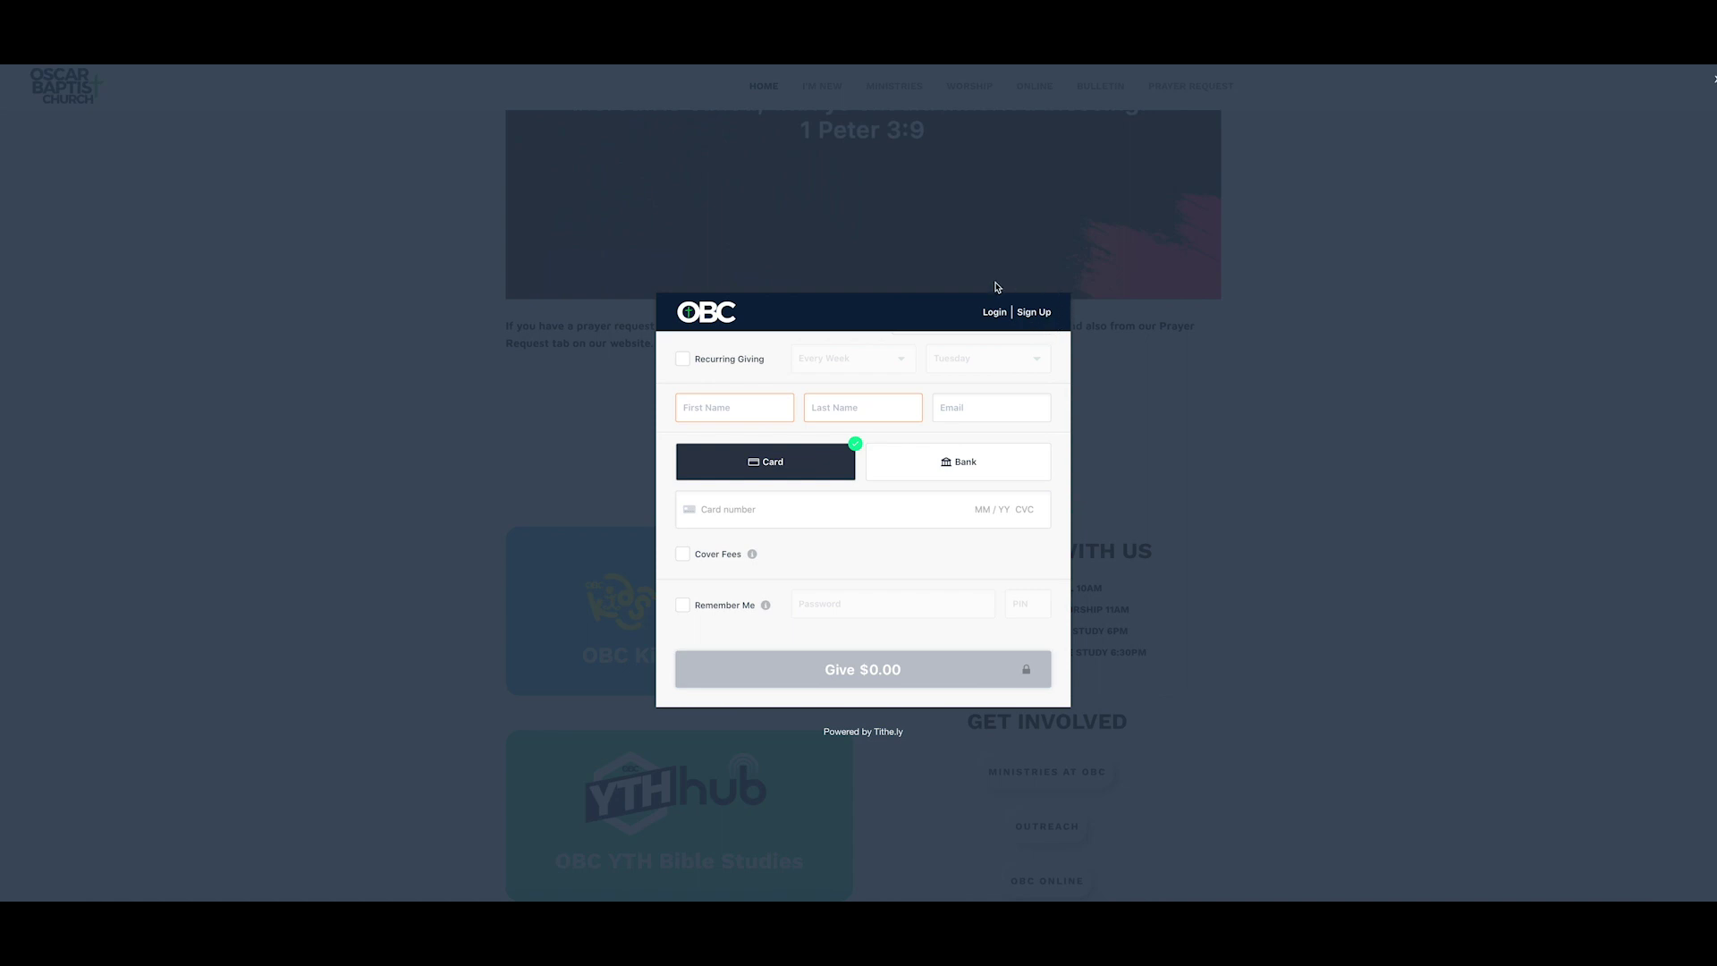
pyautogui.click(1019, 465)
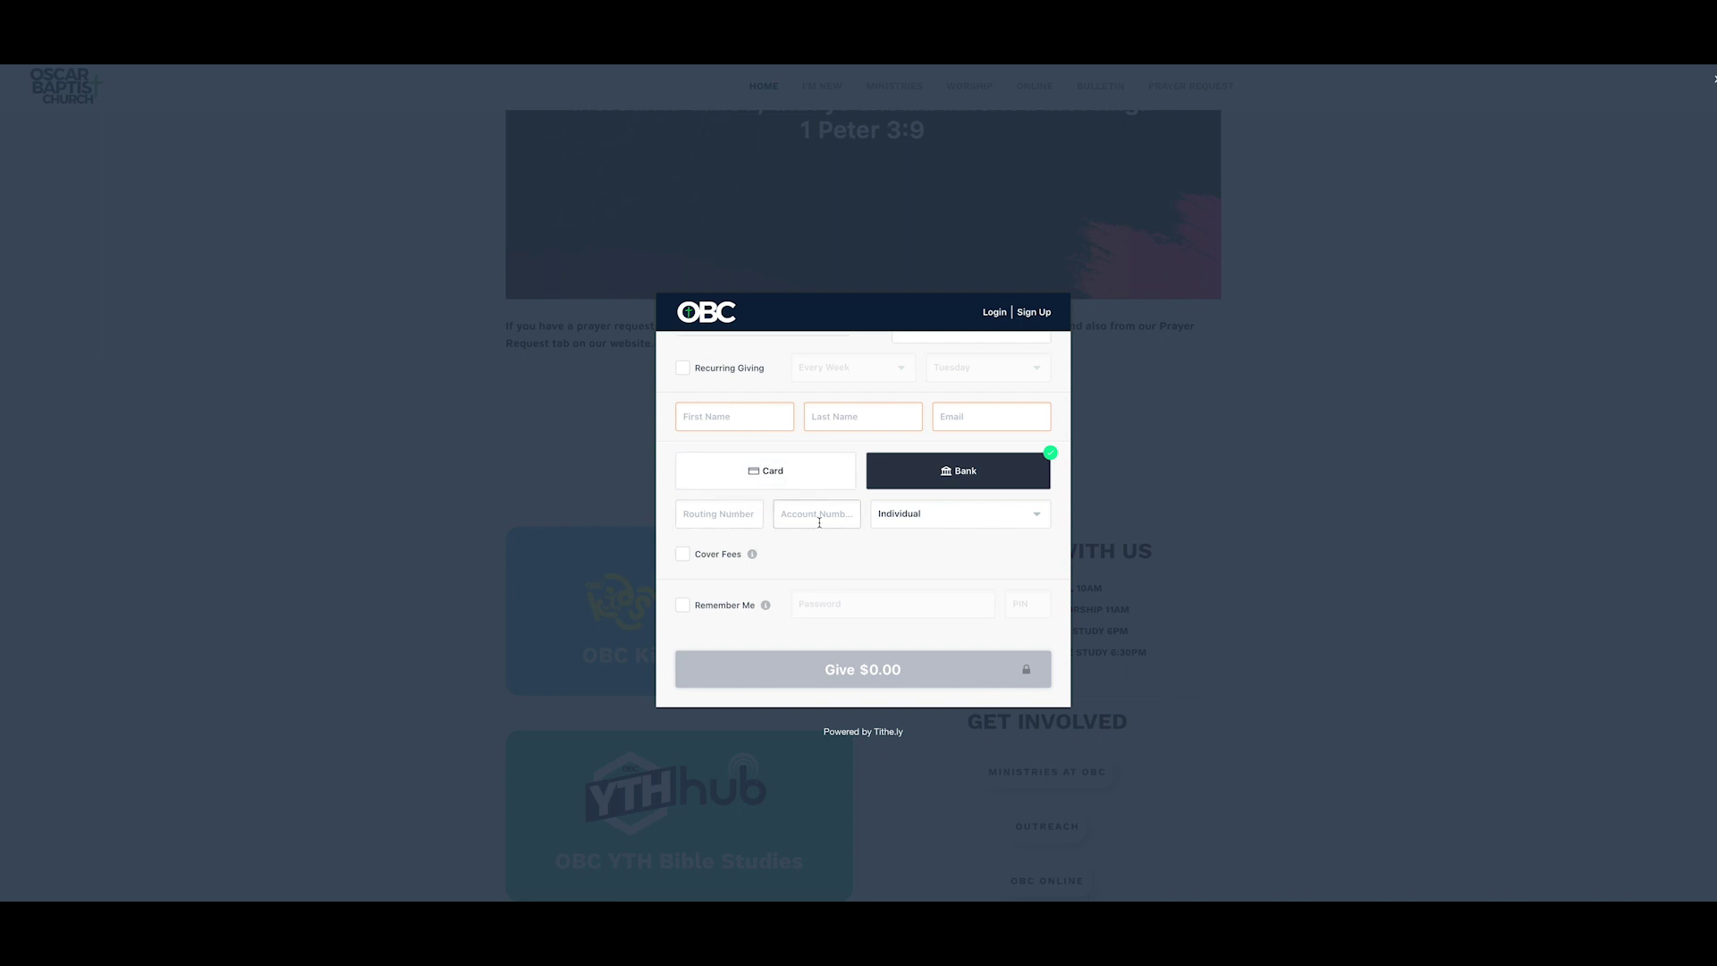
pyautogui.click(910, 520)
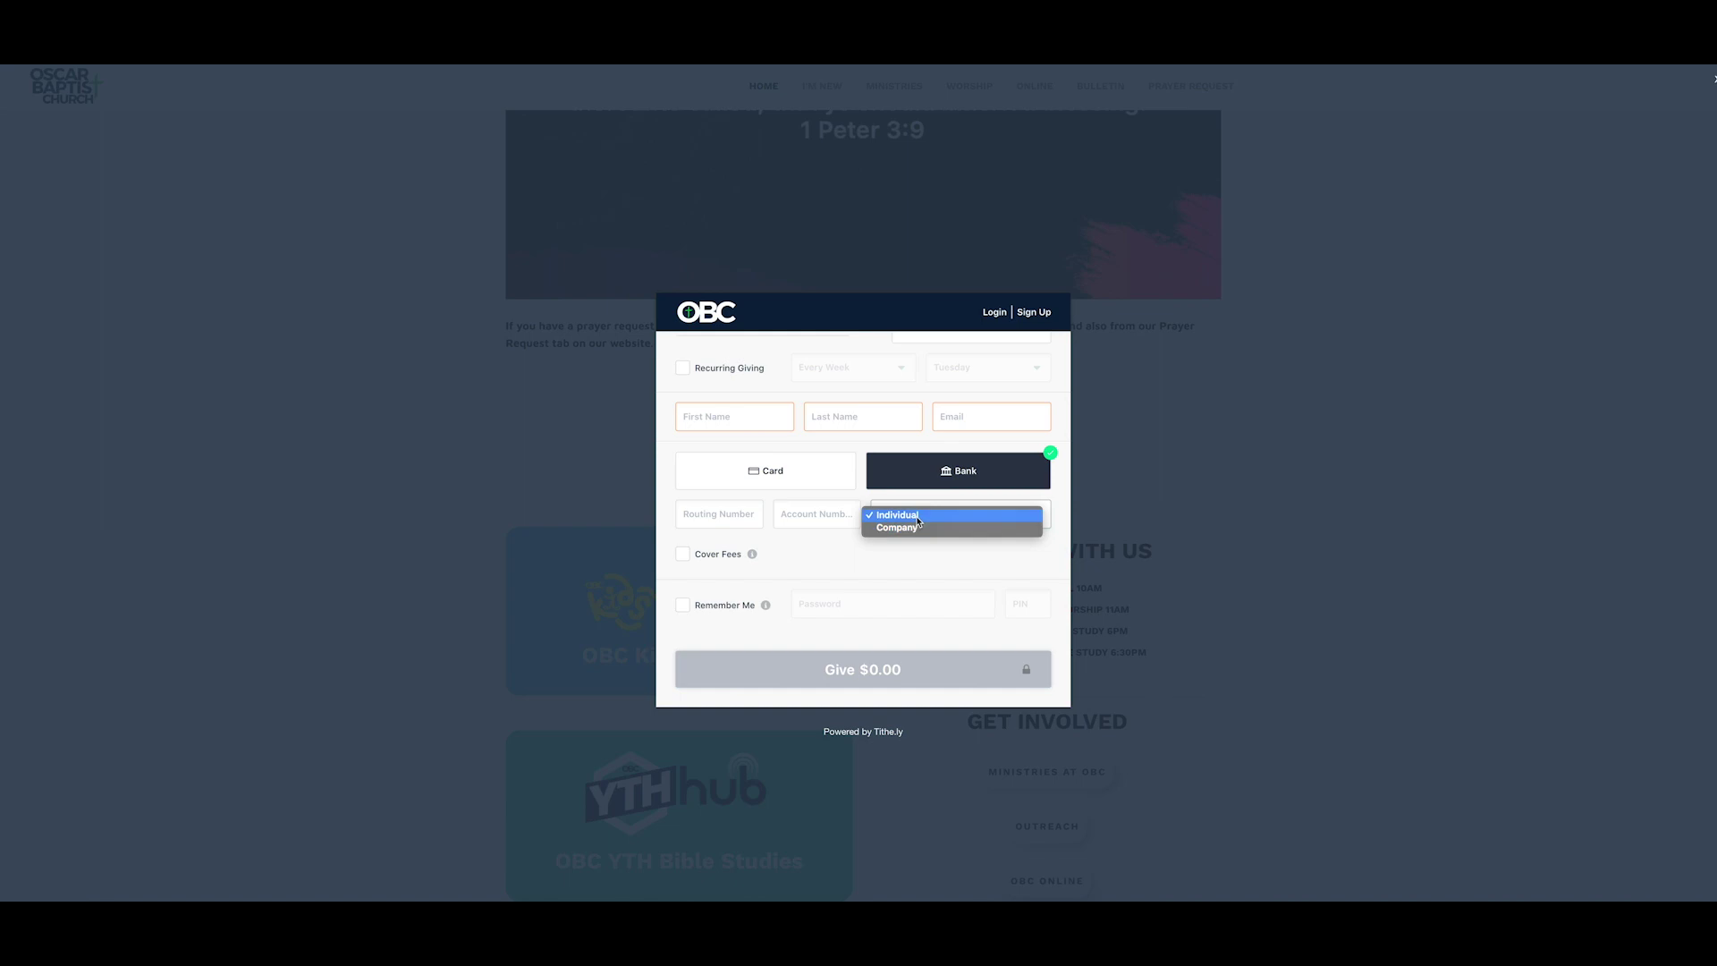
pyautogui.click(920, 517)
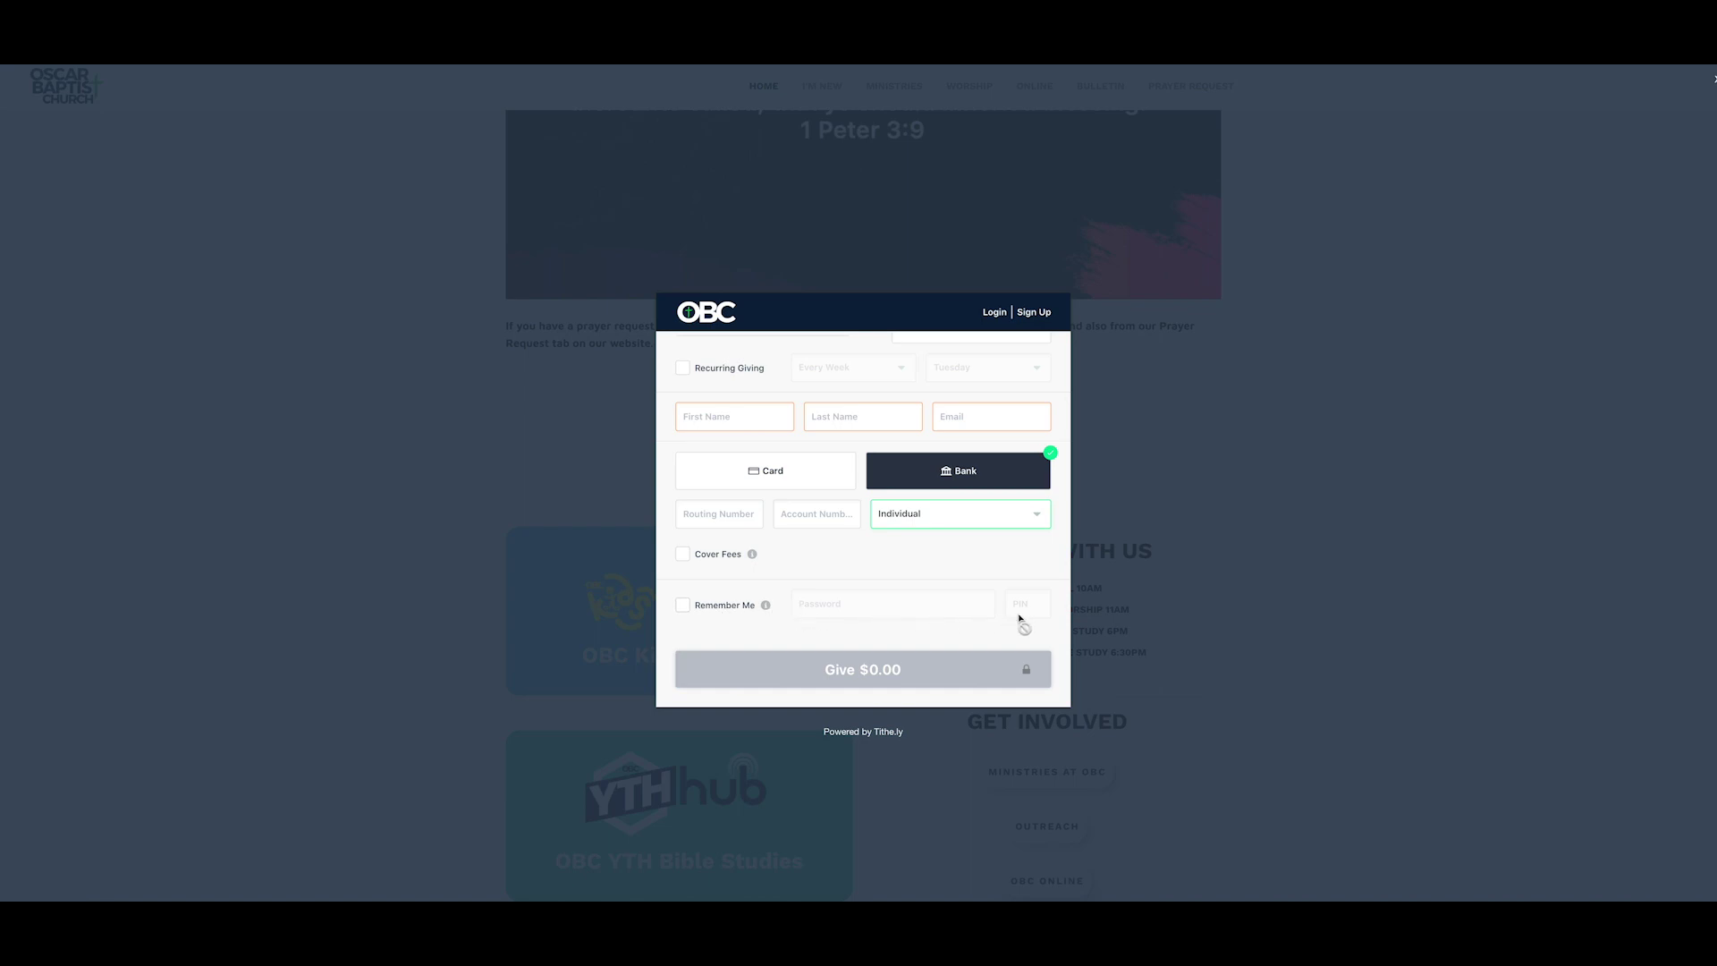
# Bring up the Tithe.ly login panel and go to its Create Account form
pyautogui.click(991, 314)
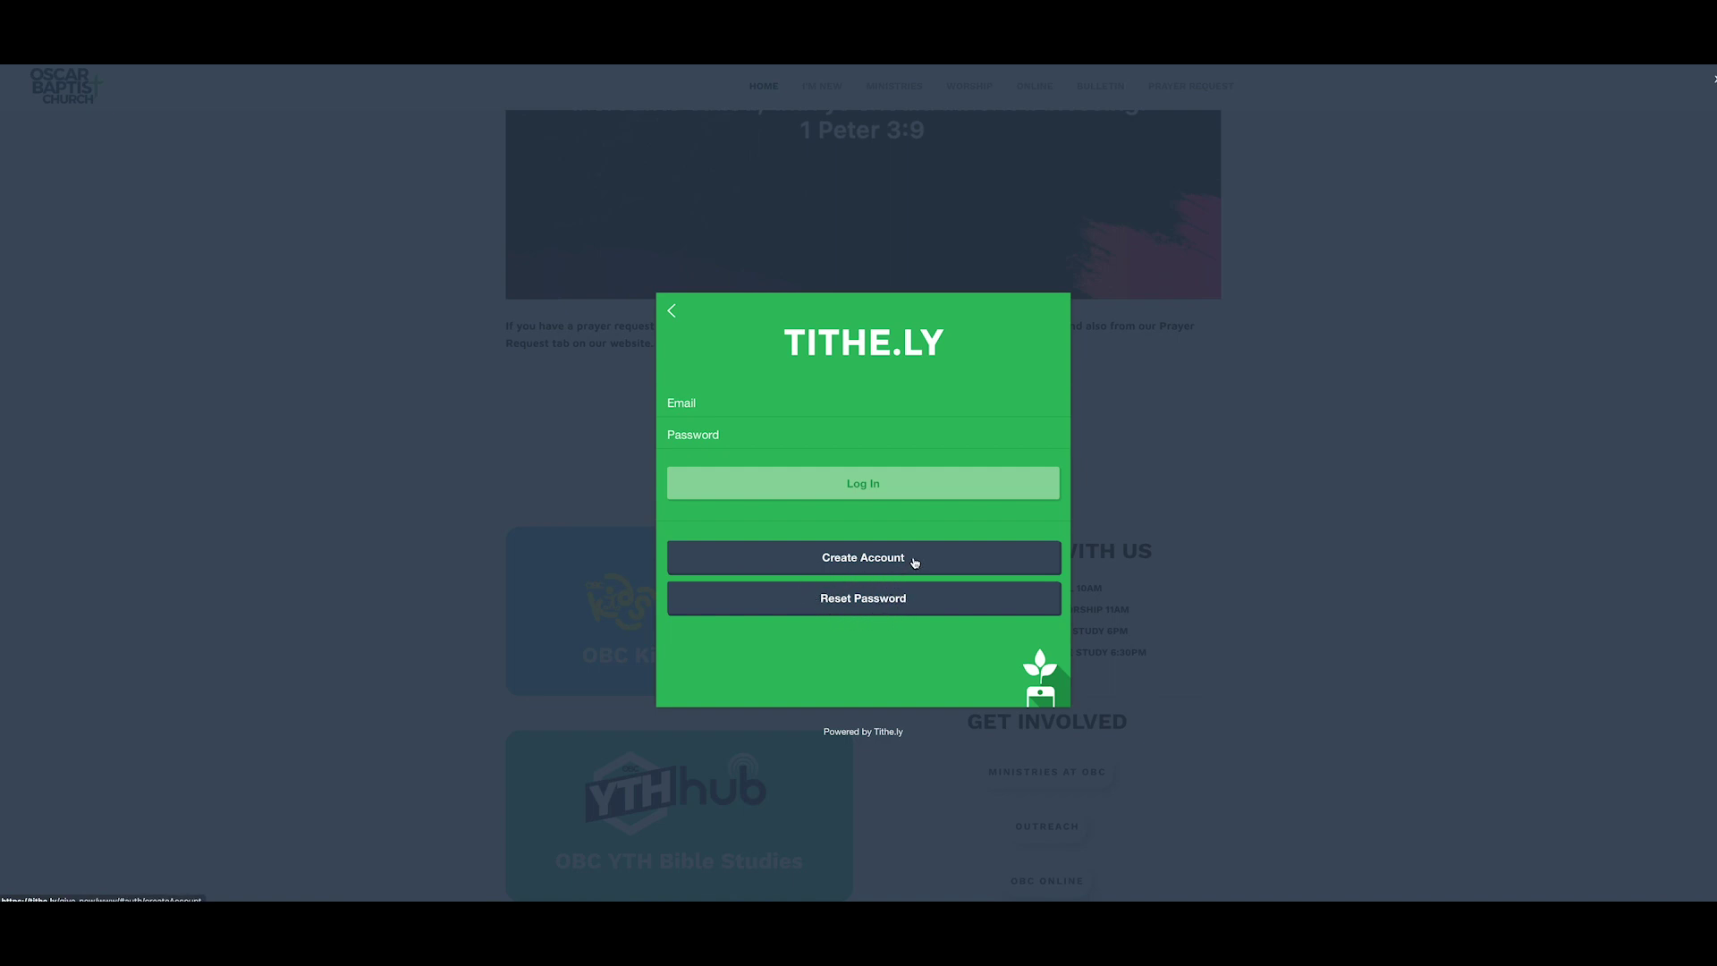
pyautogui.click(909, 563)
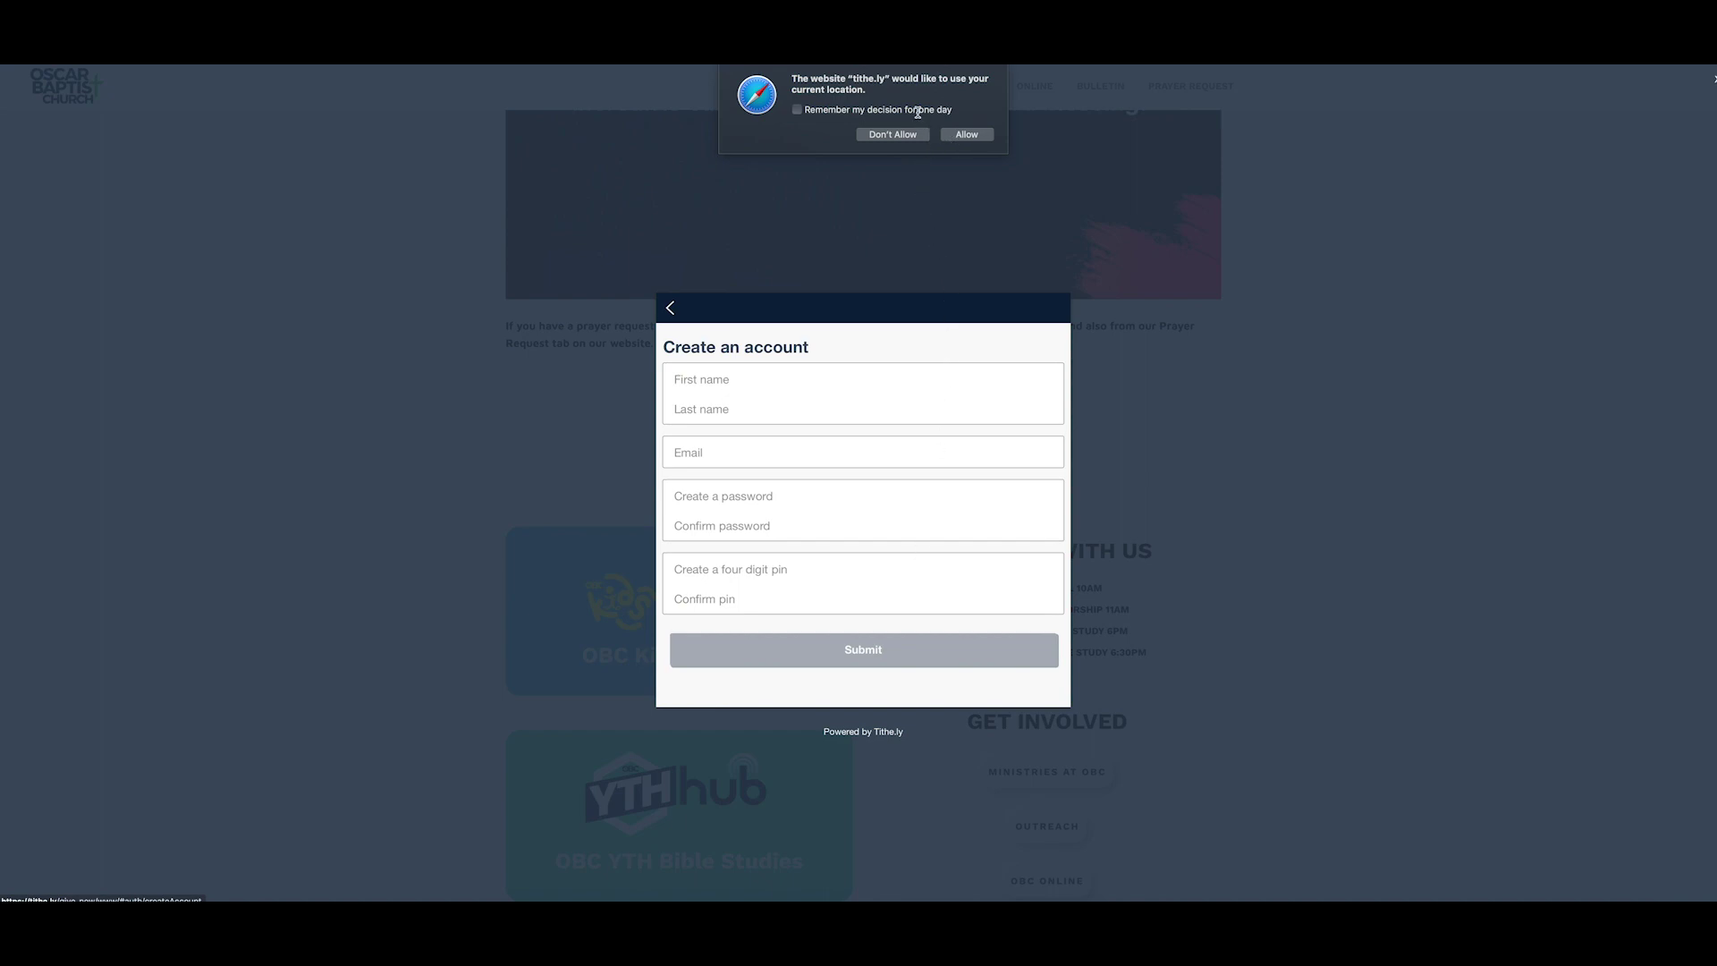
# Answer the browser's location prompt for one day, then return to the church giving form
pyautogui.click(797, 109)
pyautogui.click(968, 138)
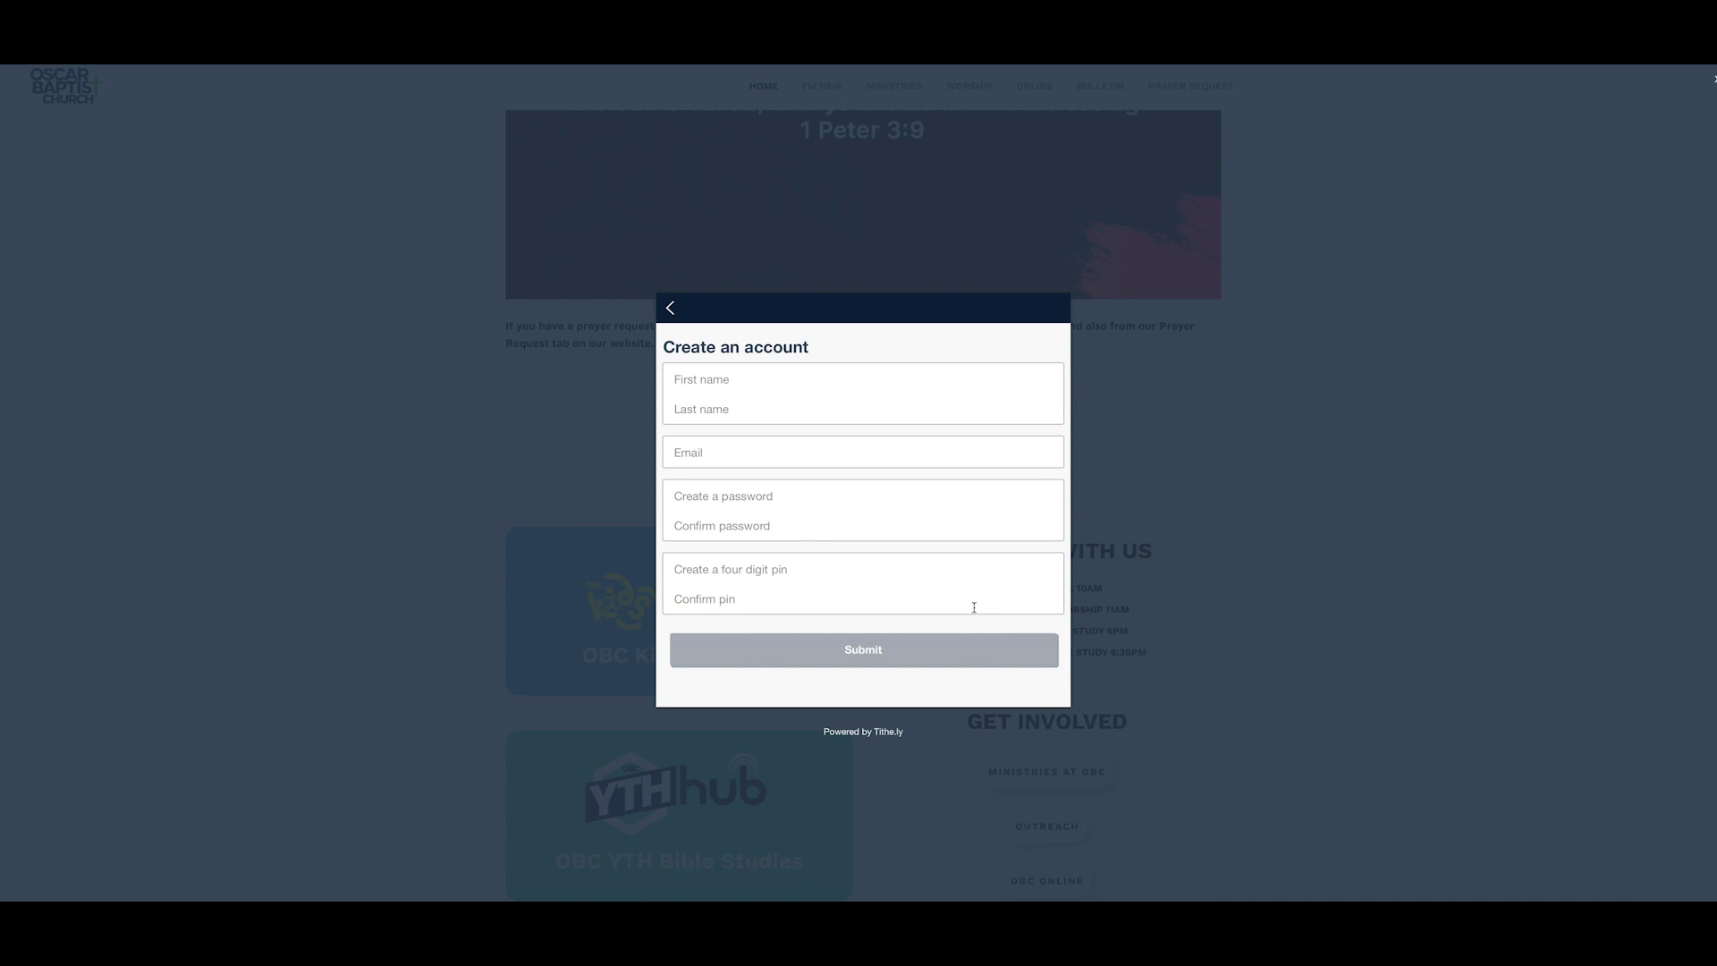
pyautogui.click(950, 647)
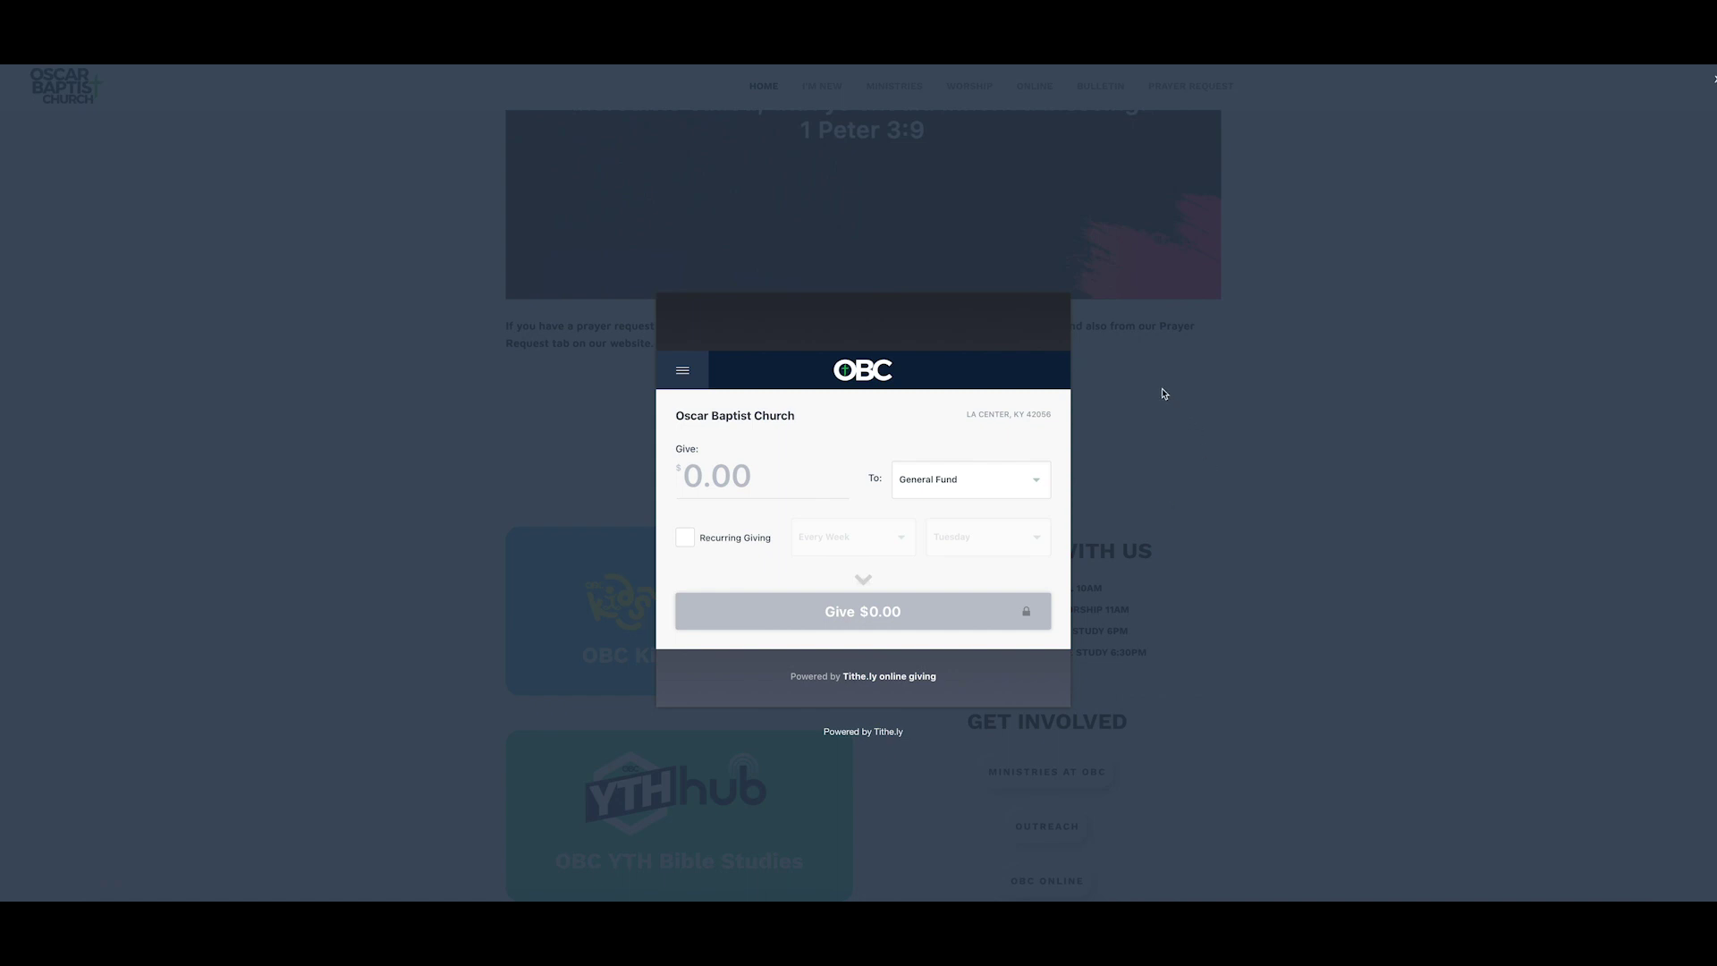
pyautogui.click(672, 371)
pyautogui.click(717, 418)
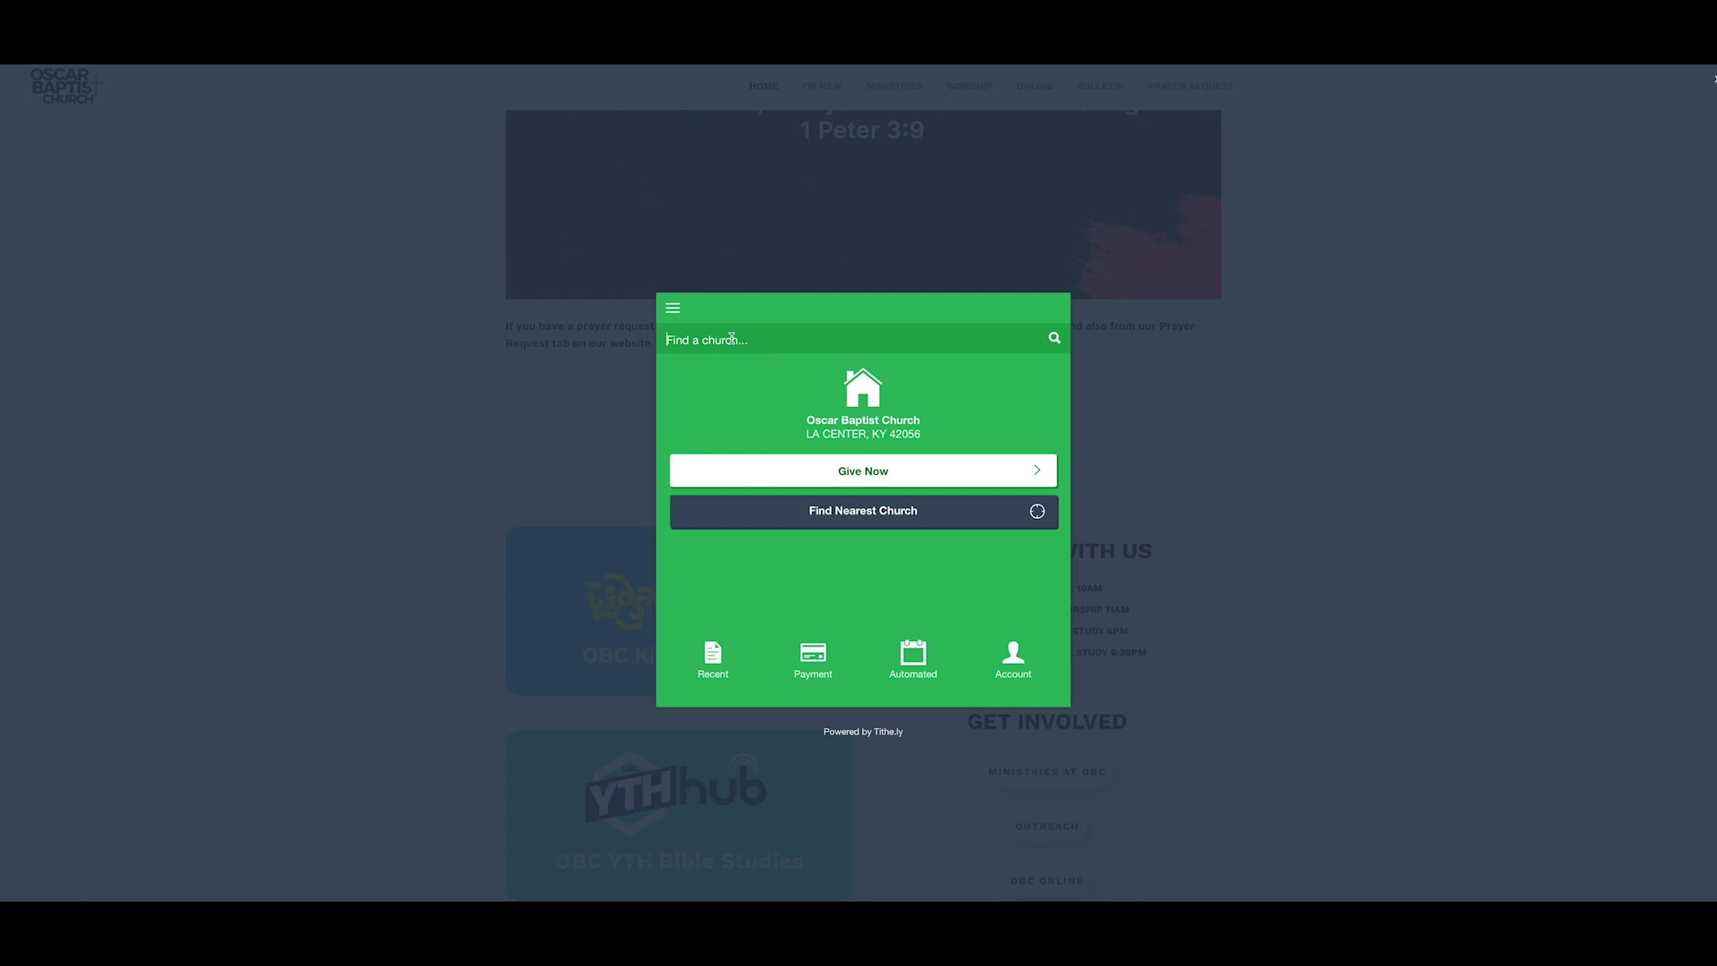
pyautogui.write('Oscar B')
pyautogui.write('aptist Chir')
pyautogui.write('urch')
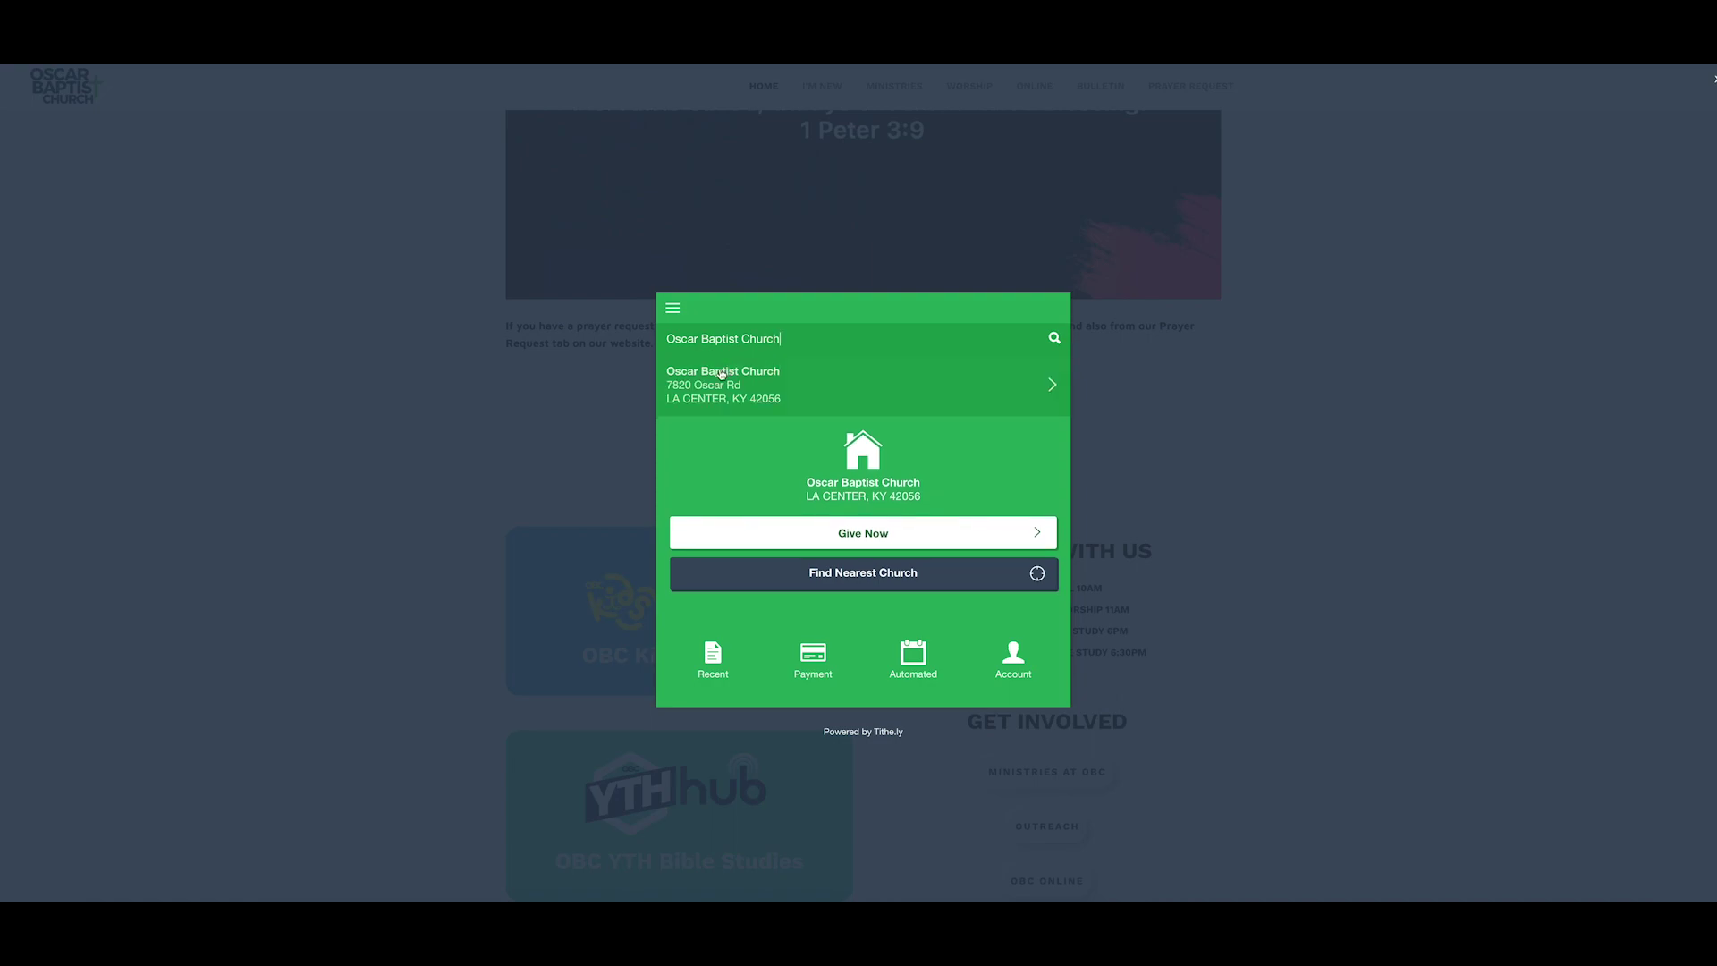
pyautogui.click(722, 374)
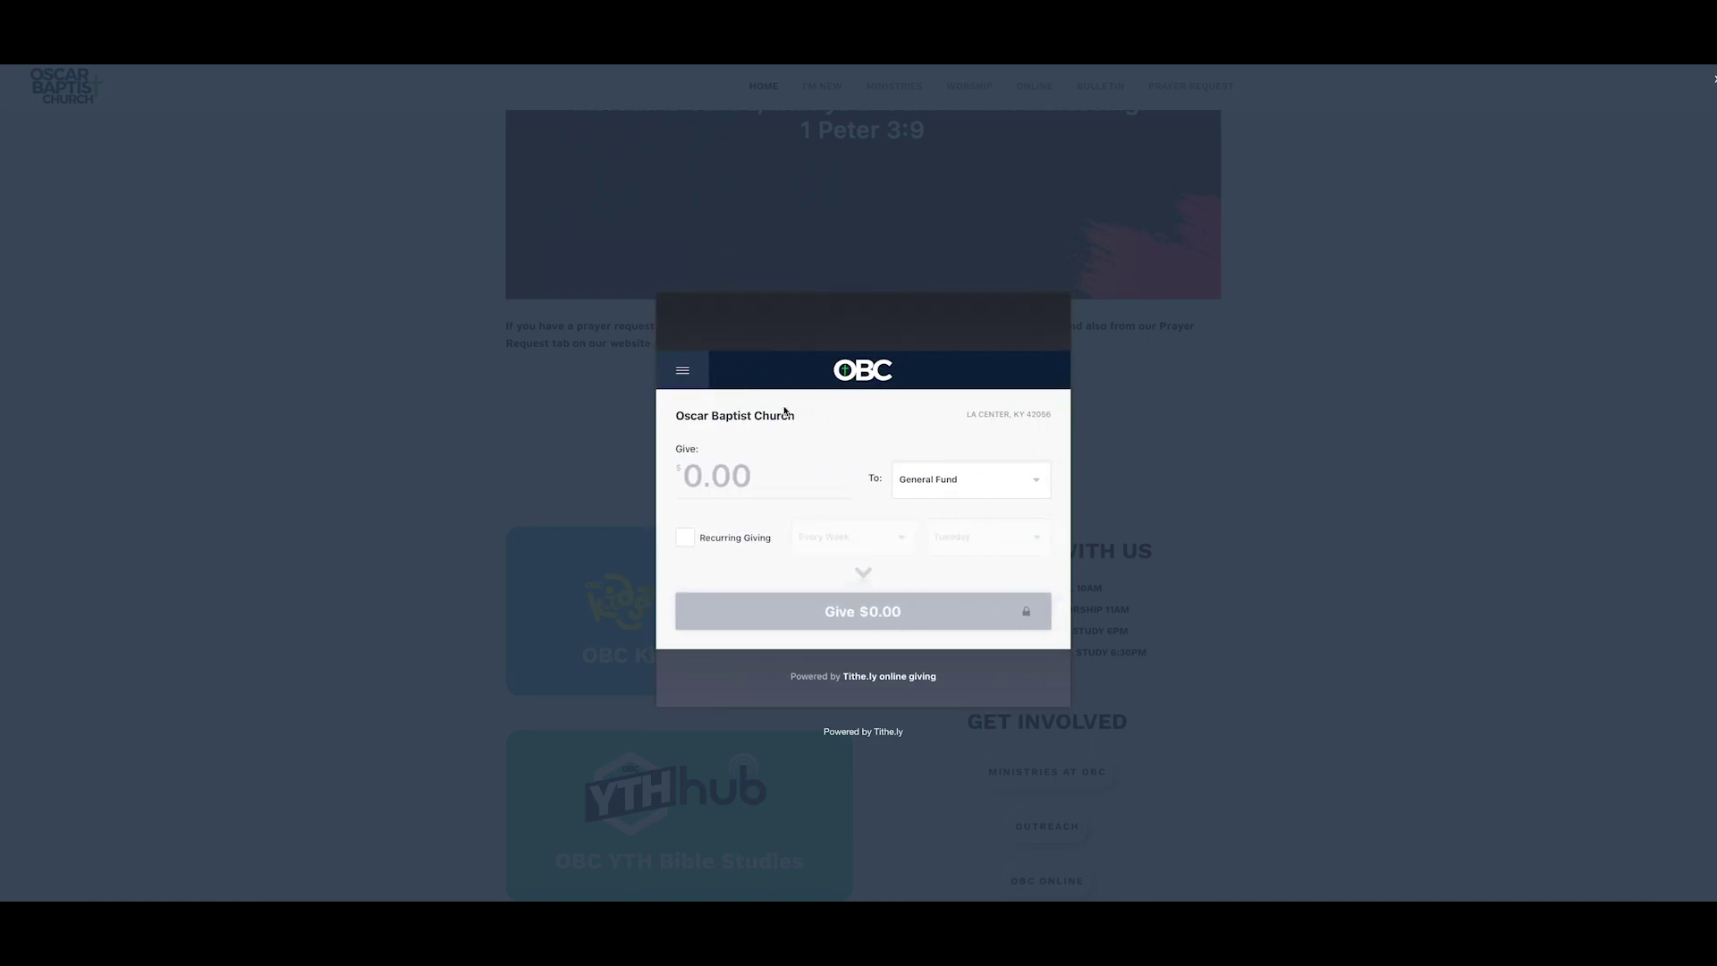
pyautogui.click(683, 370)
# Go to the Tithe.ly home screen for Oscar Baptist Church from the side menu
pyautogui.click(748, 413)
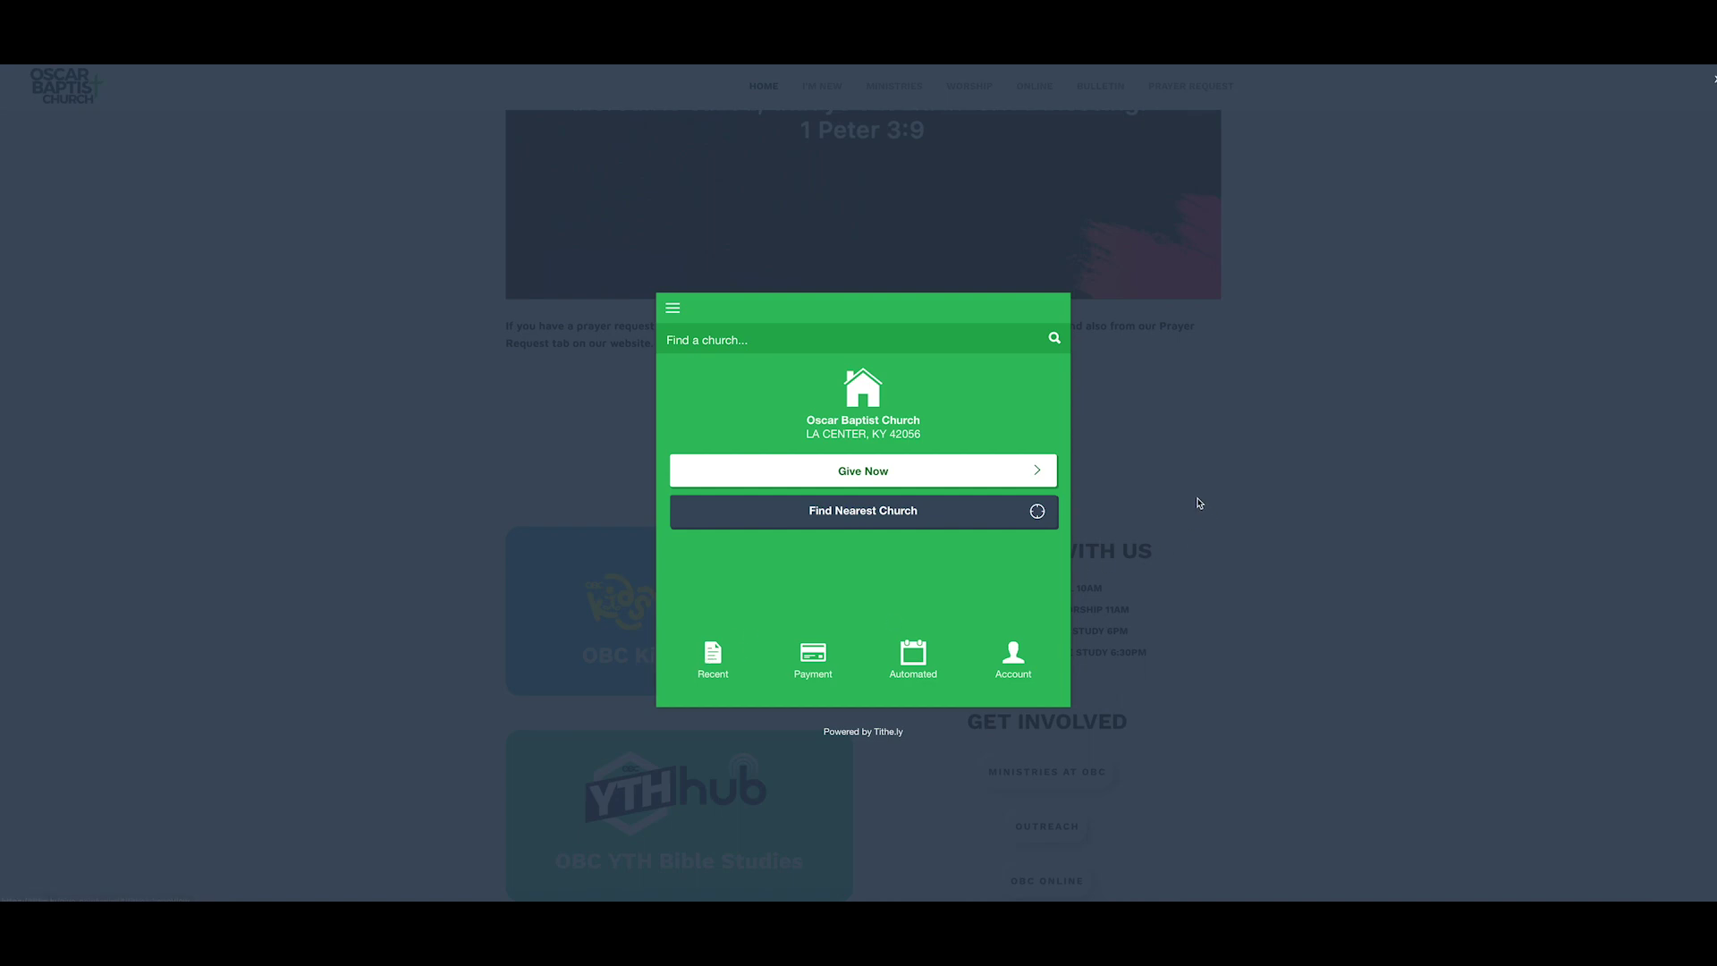
pyautogui.click(721, 684)
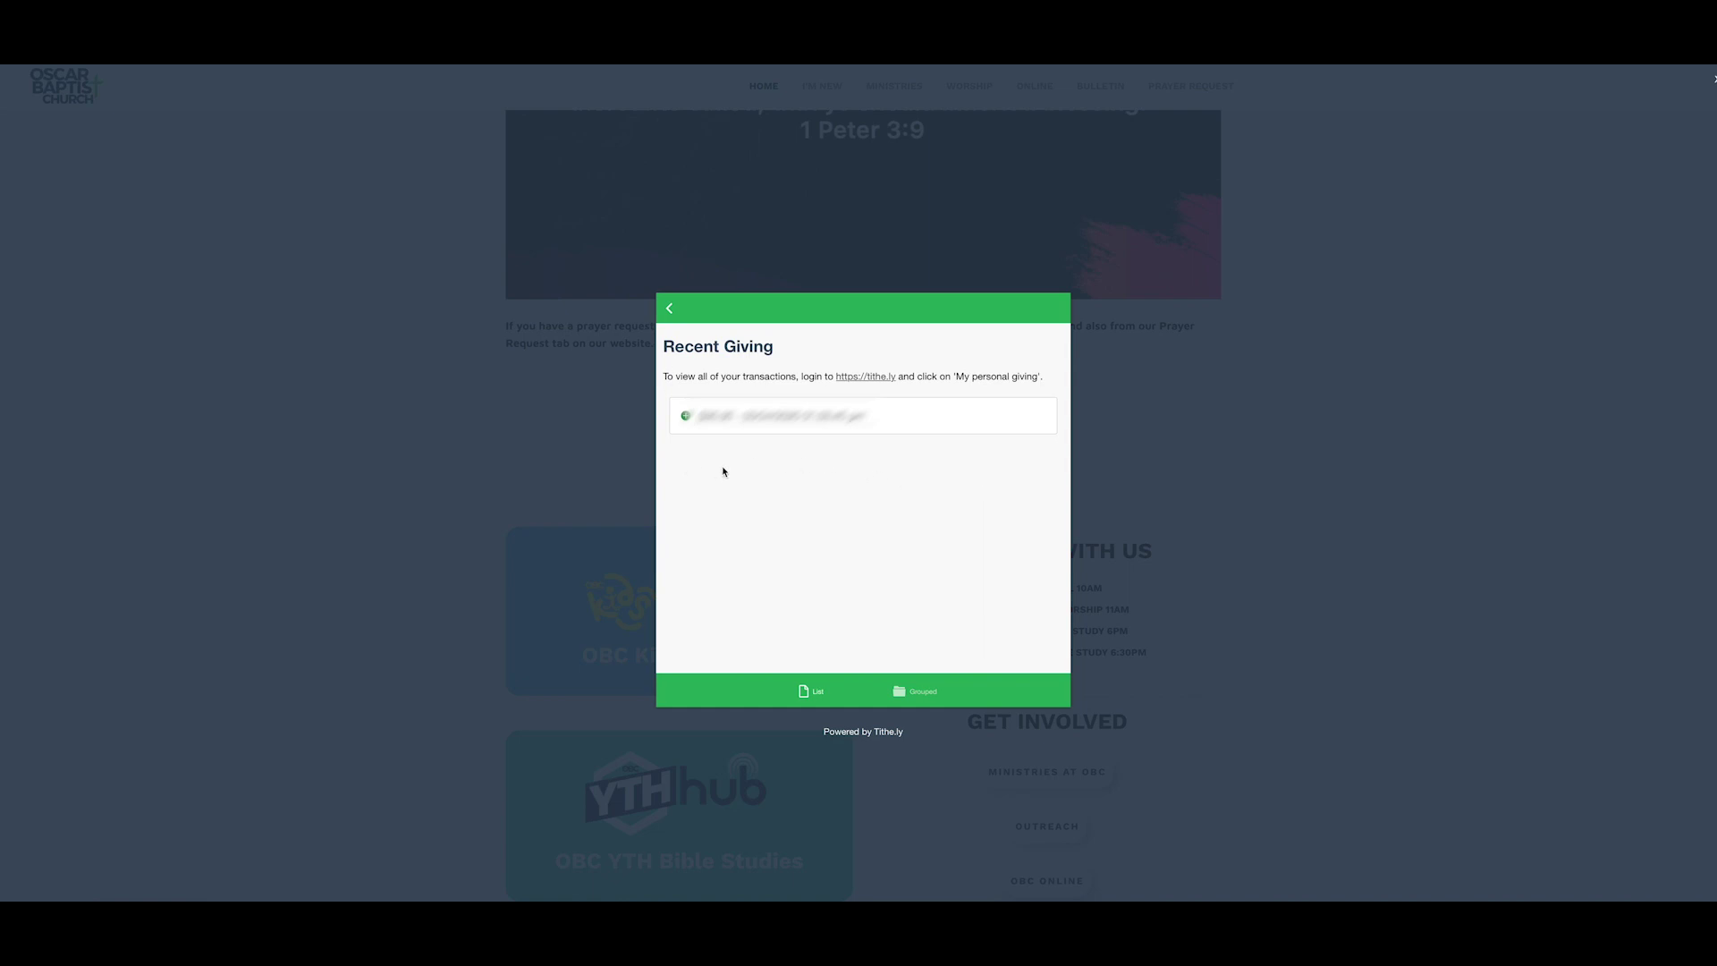
pyautogui.click(670, 310)
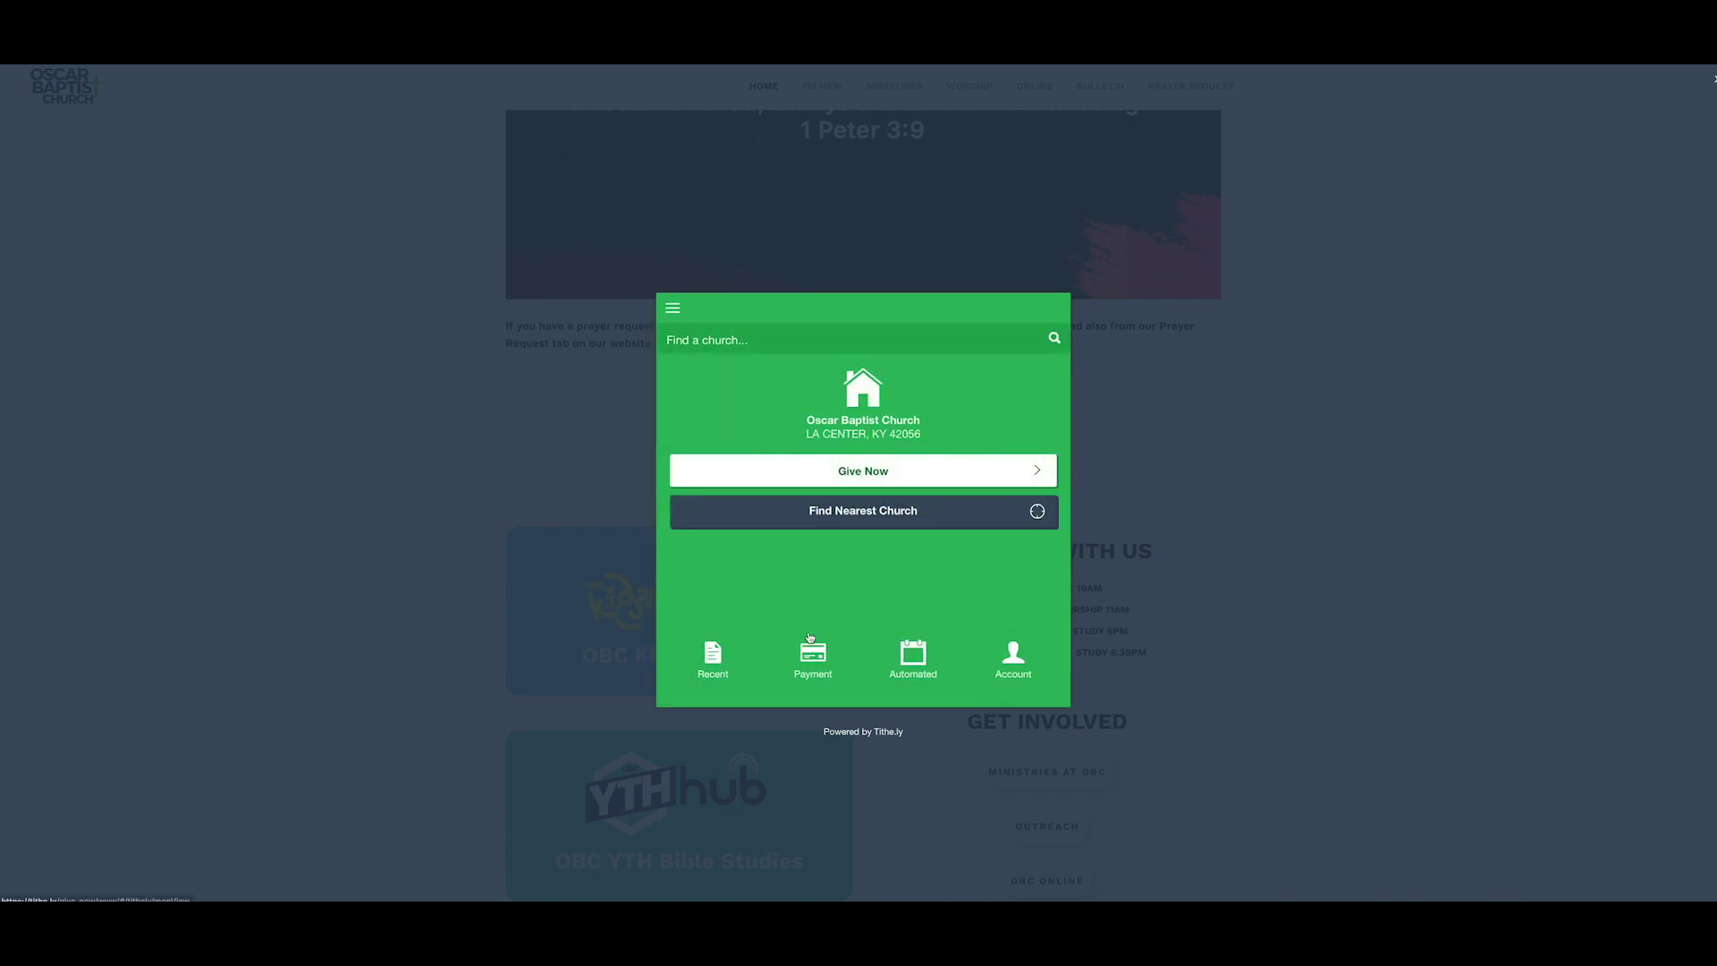
pyautogui.click(813, 656)
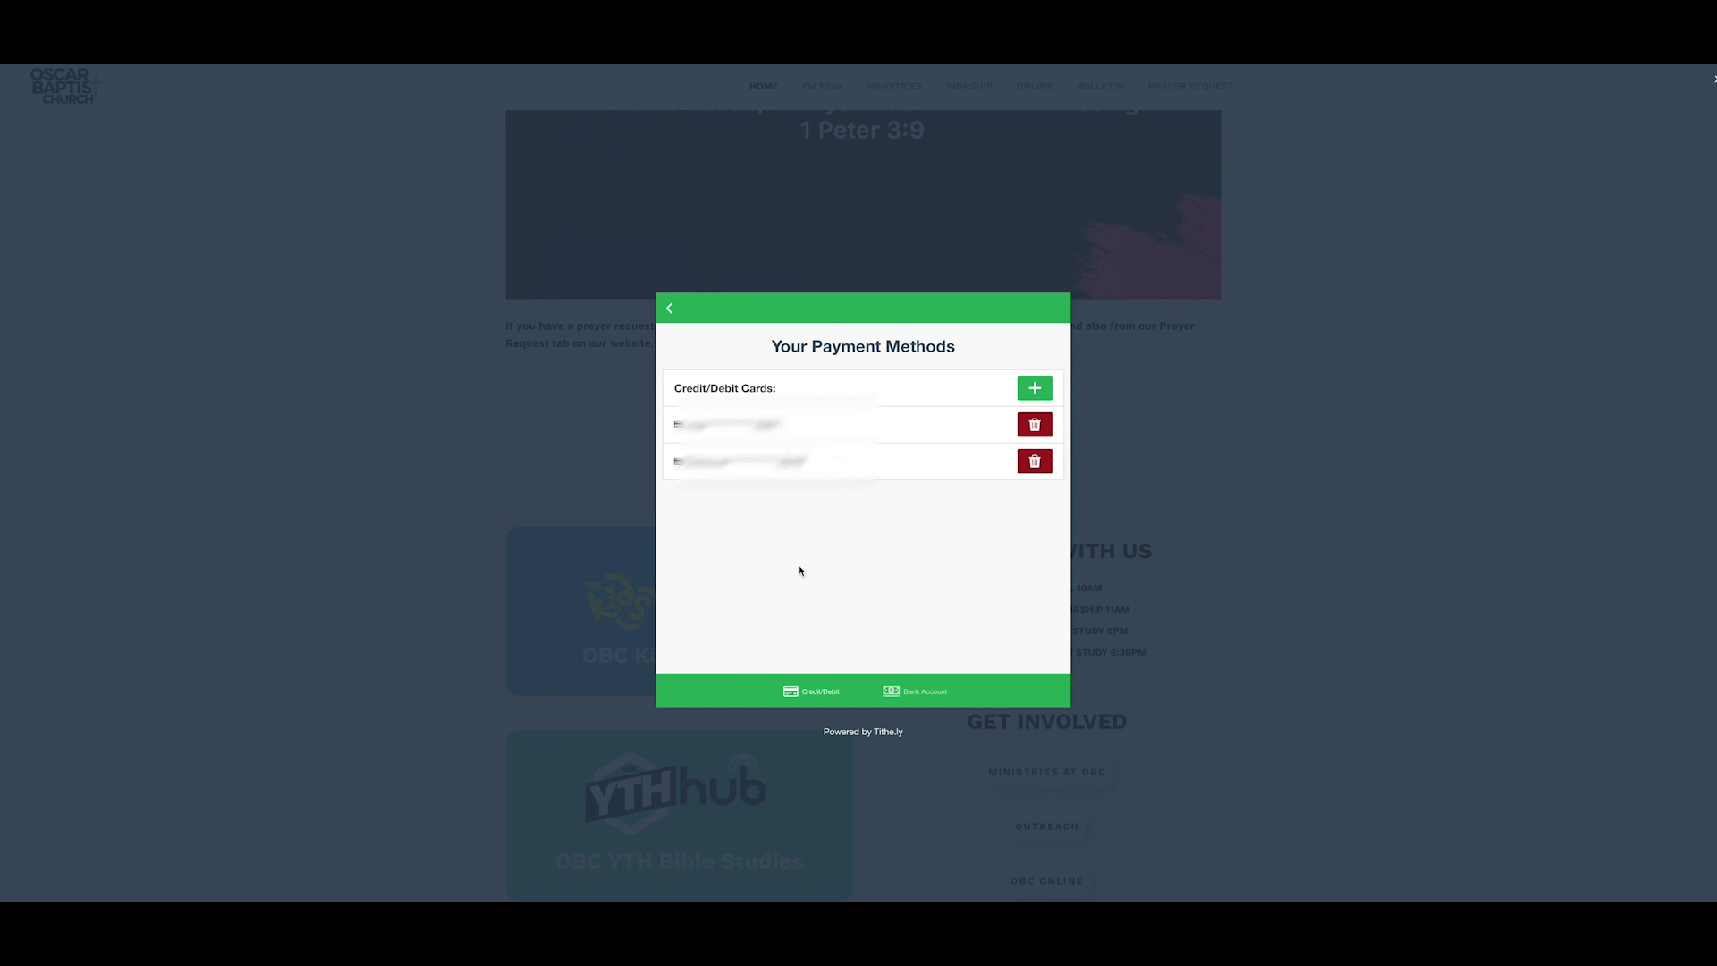
pyautogui.click(892, 691)
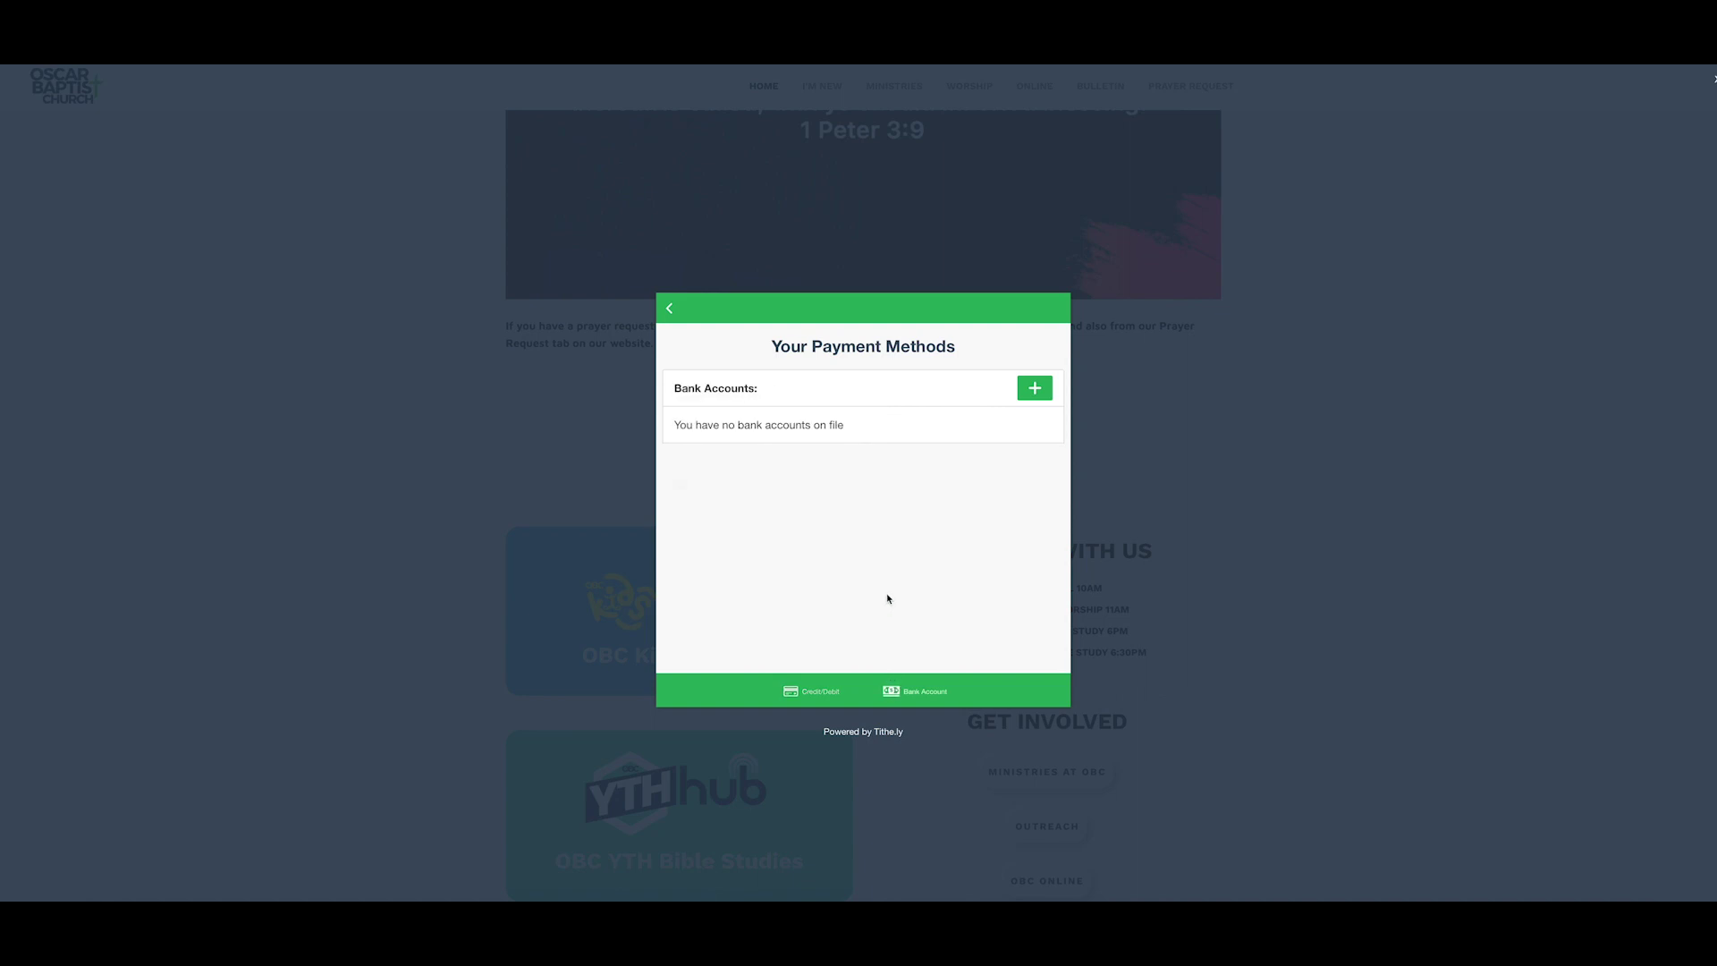
pyautogui.click(811, 692)
pyautogui.click(671, 310)
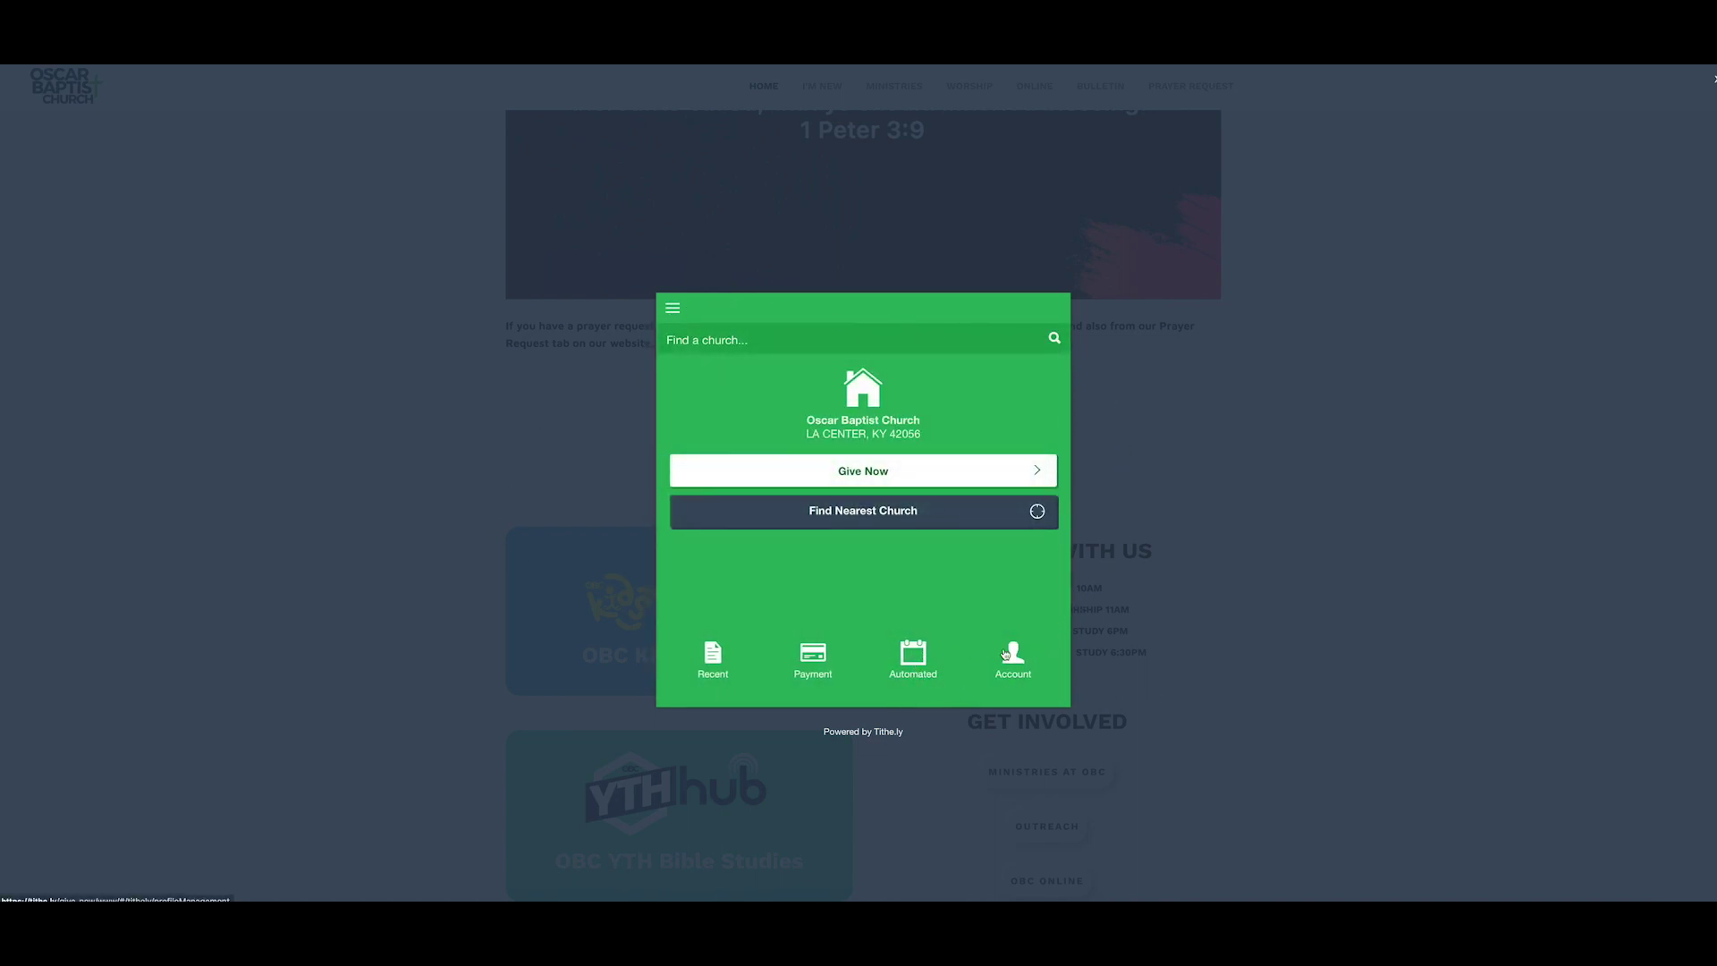
pyautogui.click(1020, 658)
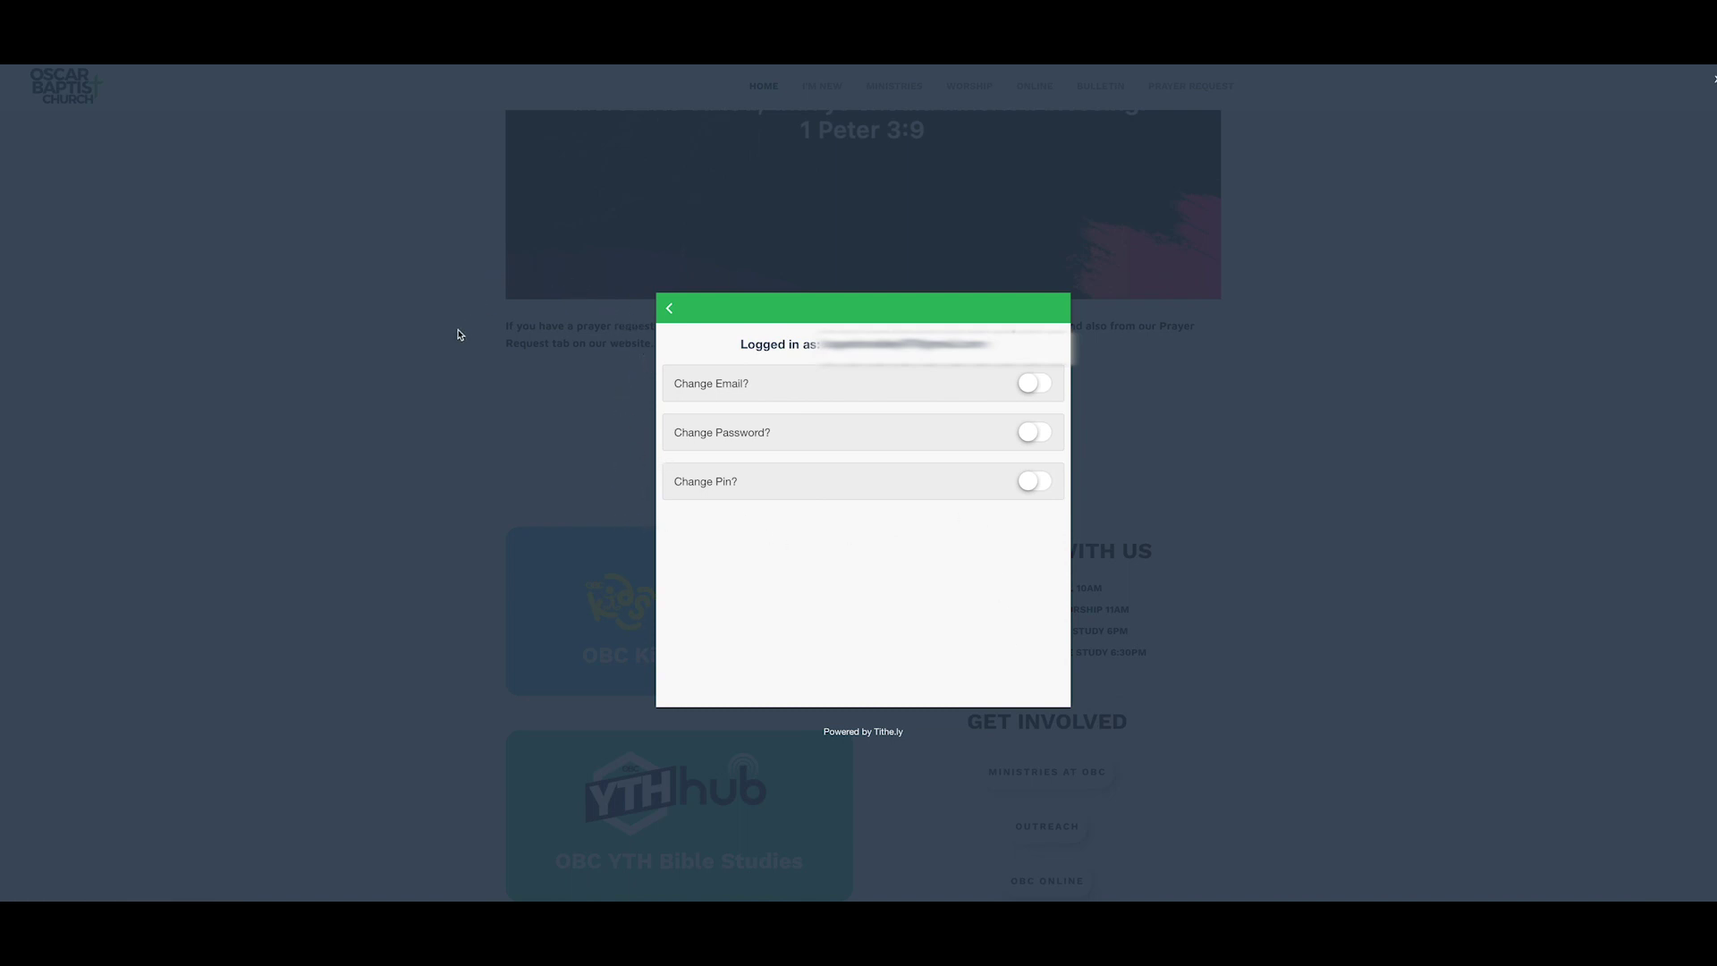
pyautogui.click(667, 313)
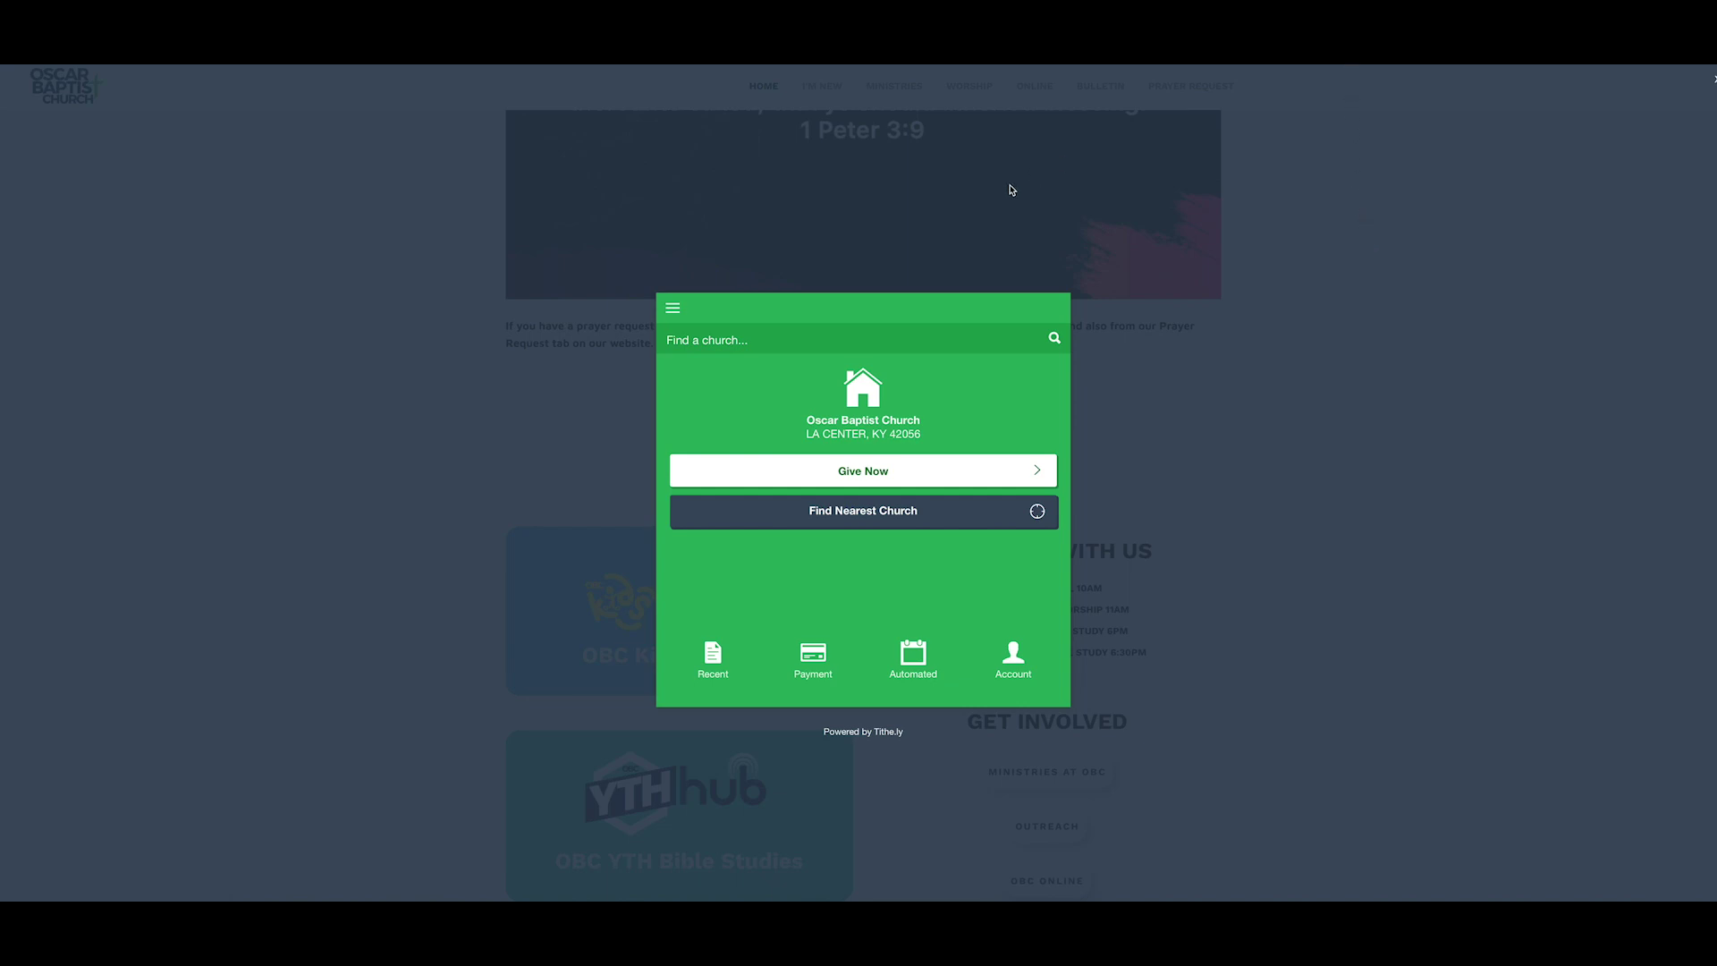
# Close the Tithe.ly giving window and scroll back up the church home page
pyautogui.click(1236, 211)
pyautogui.scroll(5, 1234, 211)
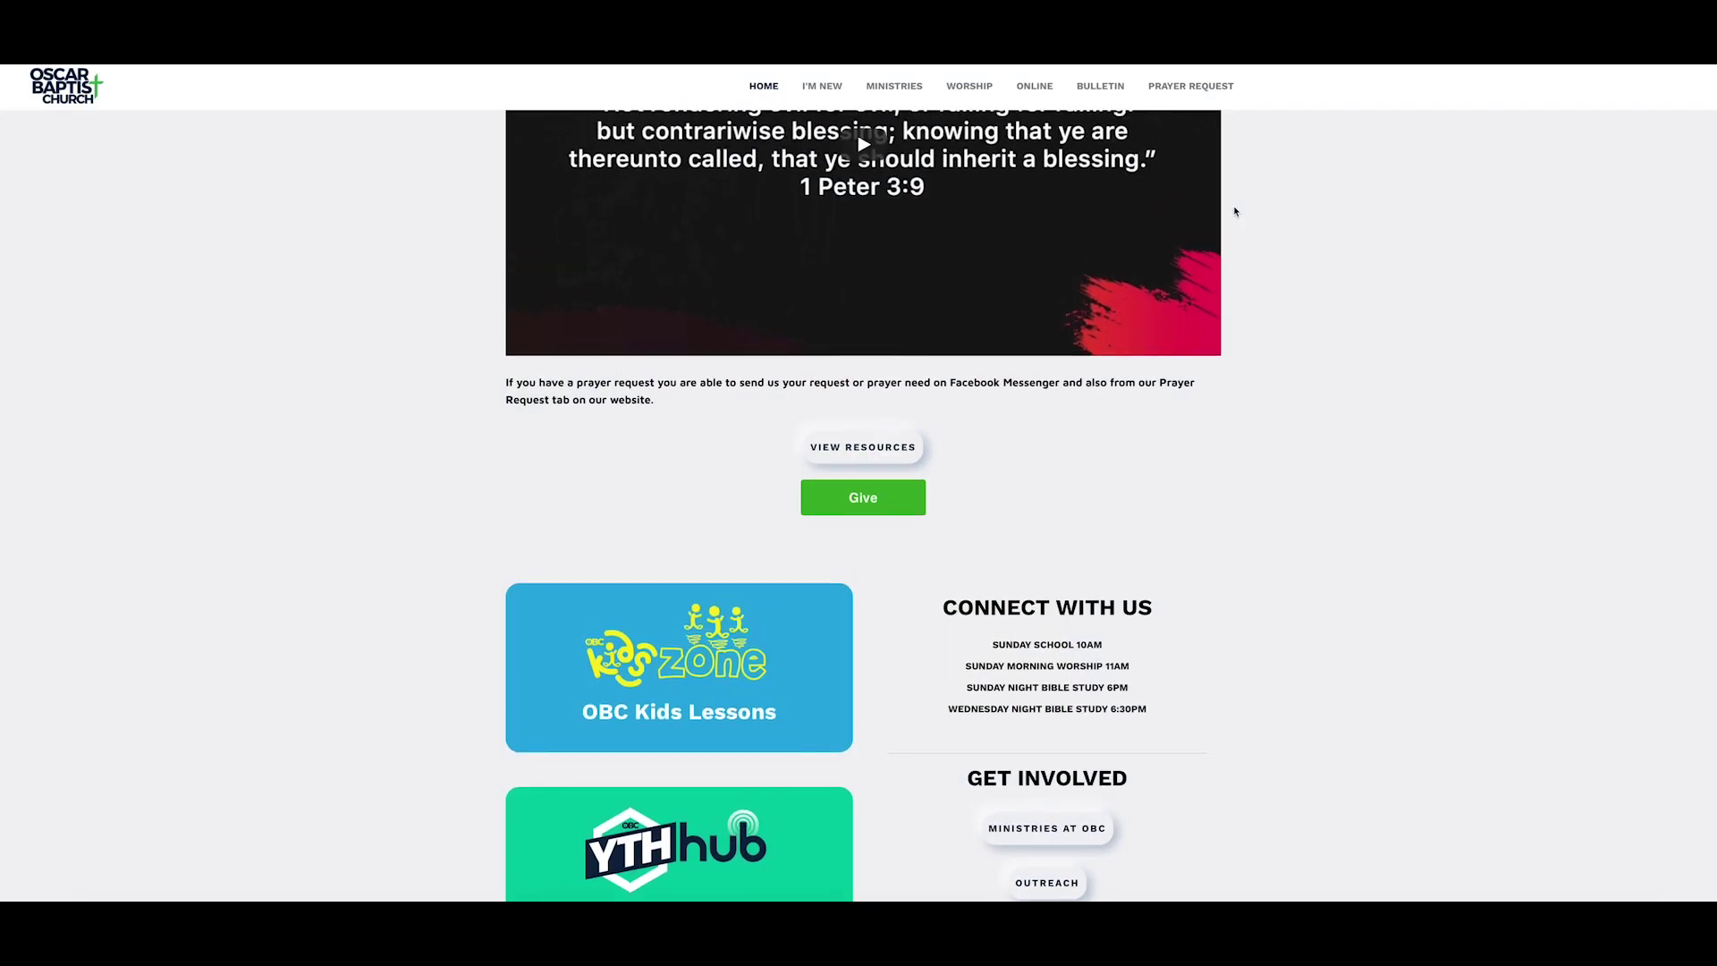